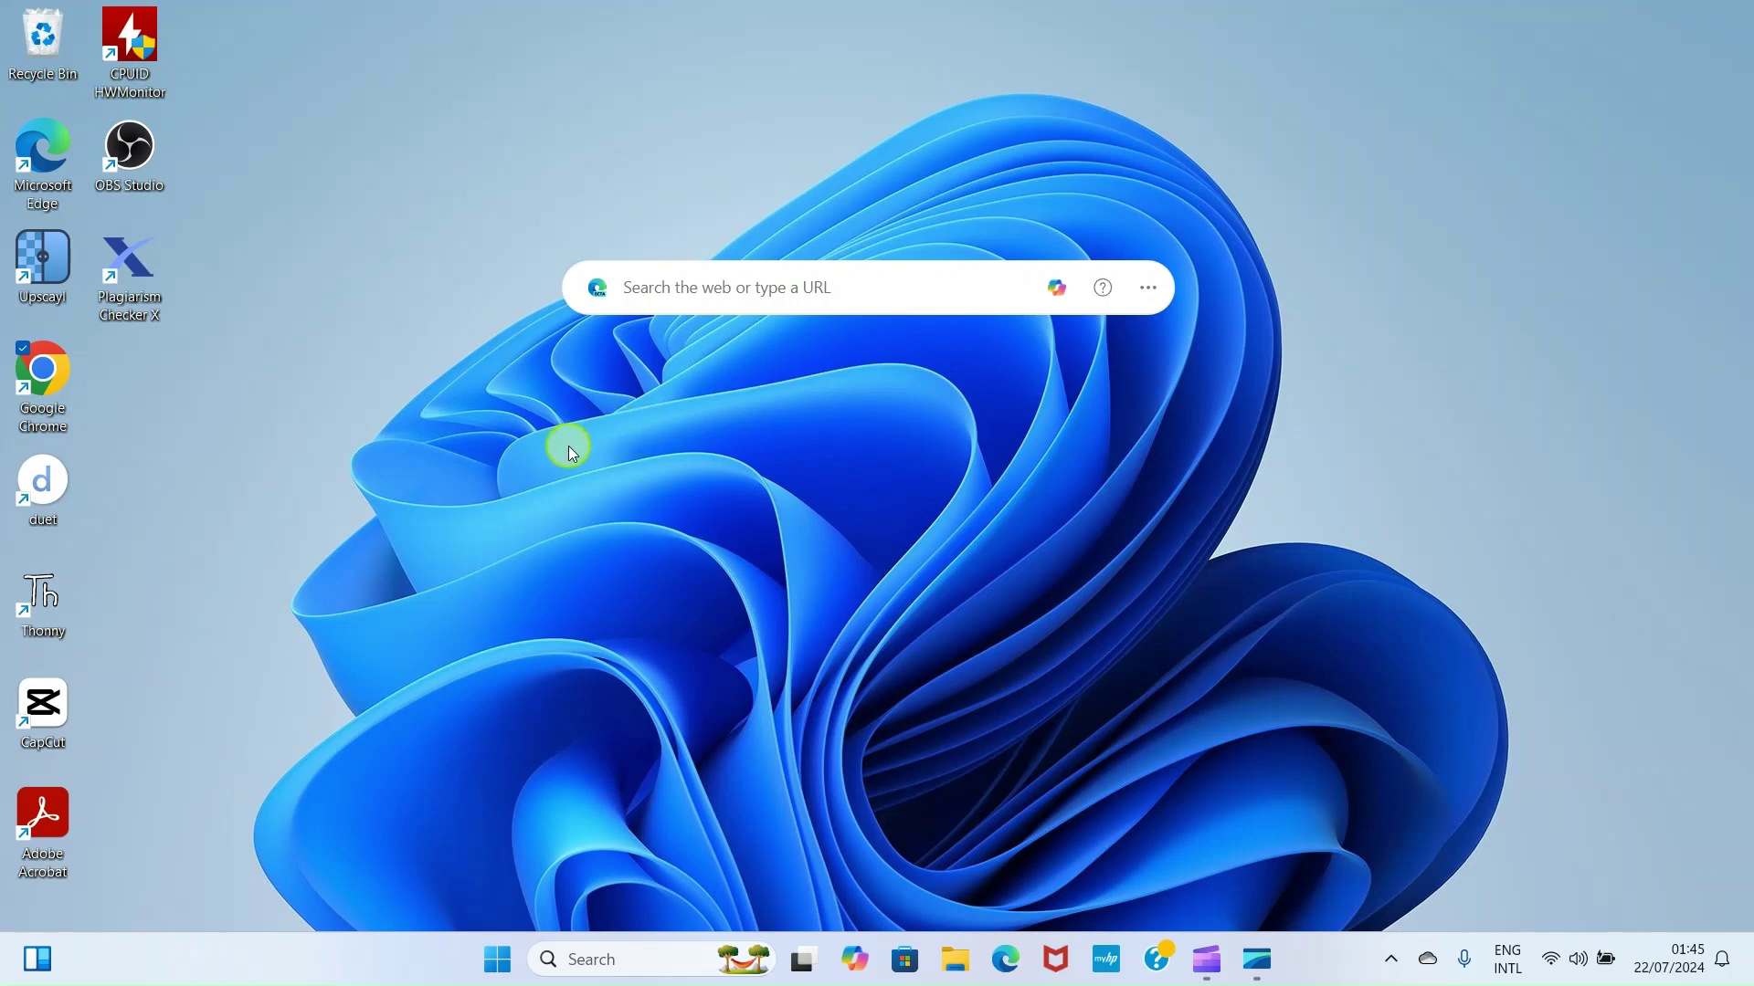
# Launch Chrome and go to docs.google.com to show the Google Docs home page.
pyautogui.doubleClick(49, 395)
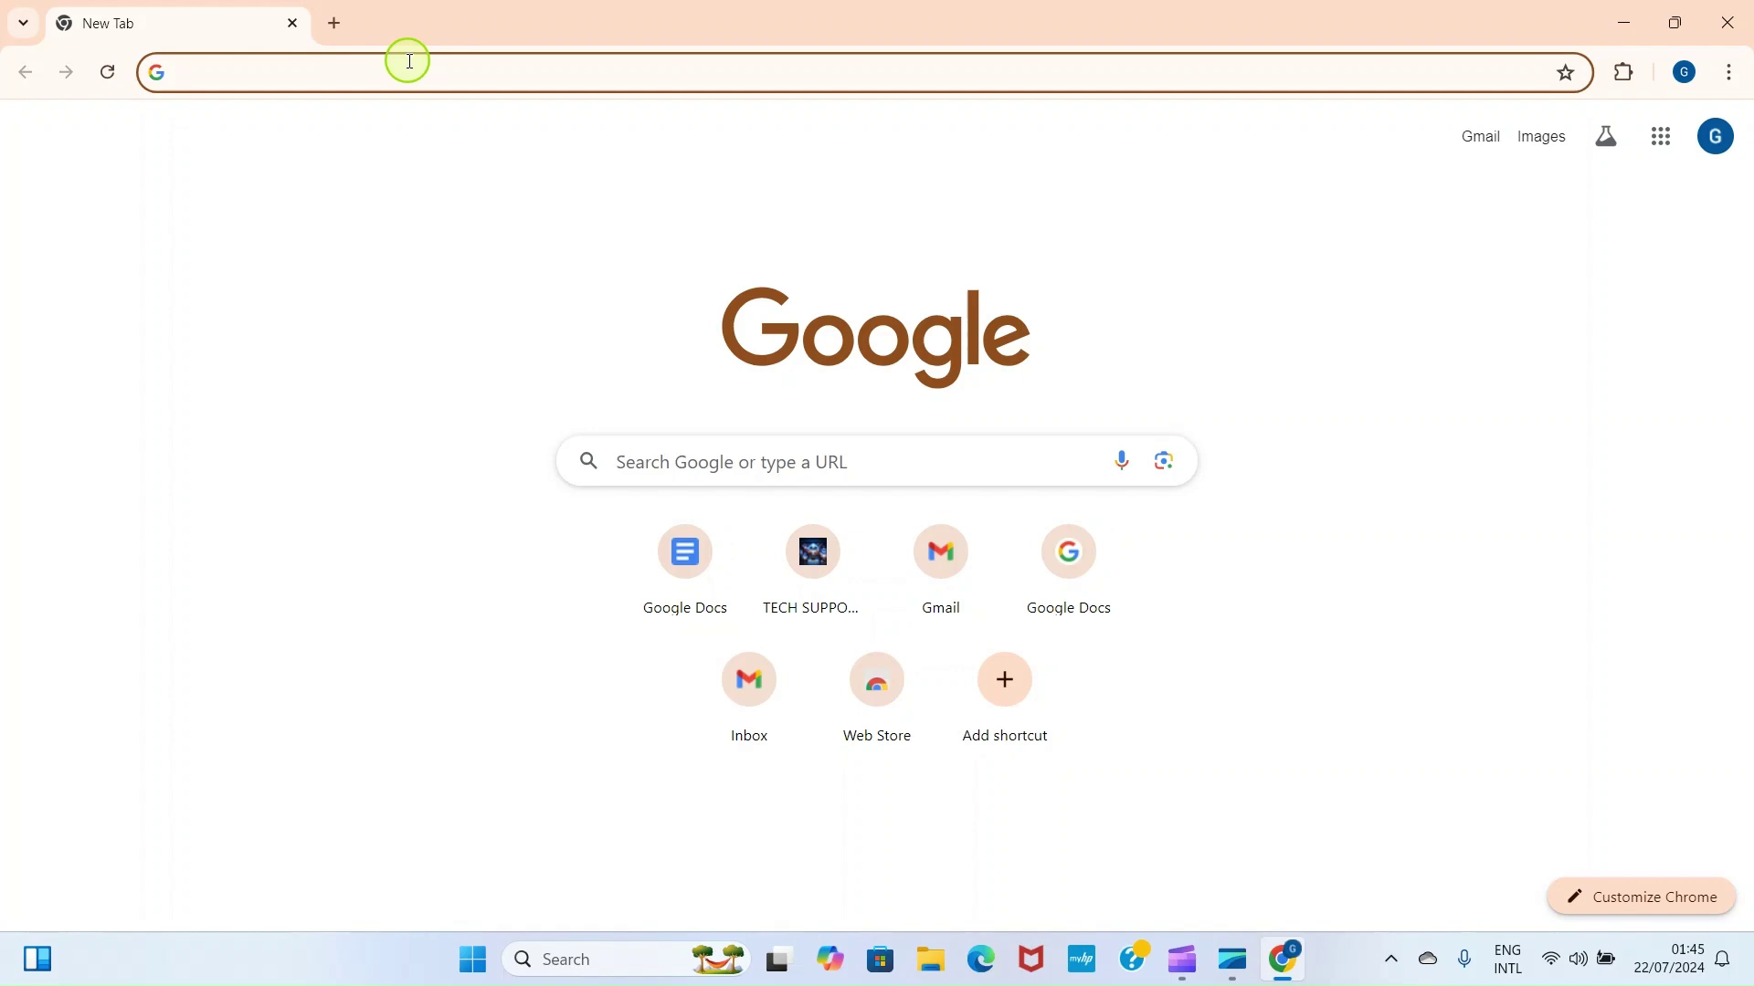
pyautogui.write('do')
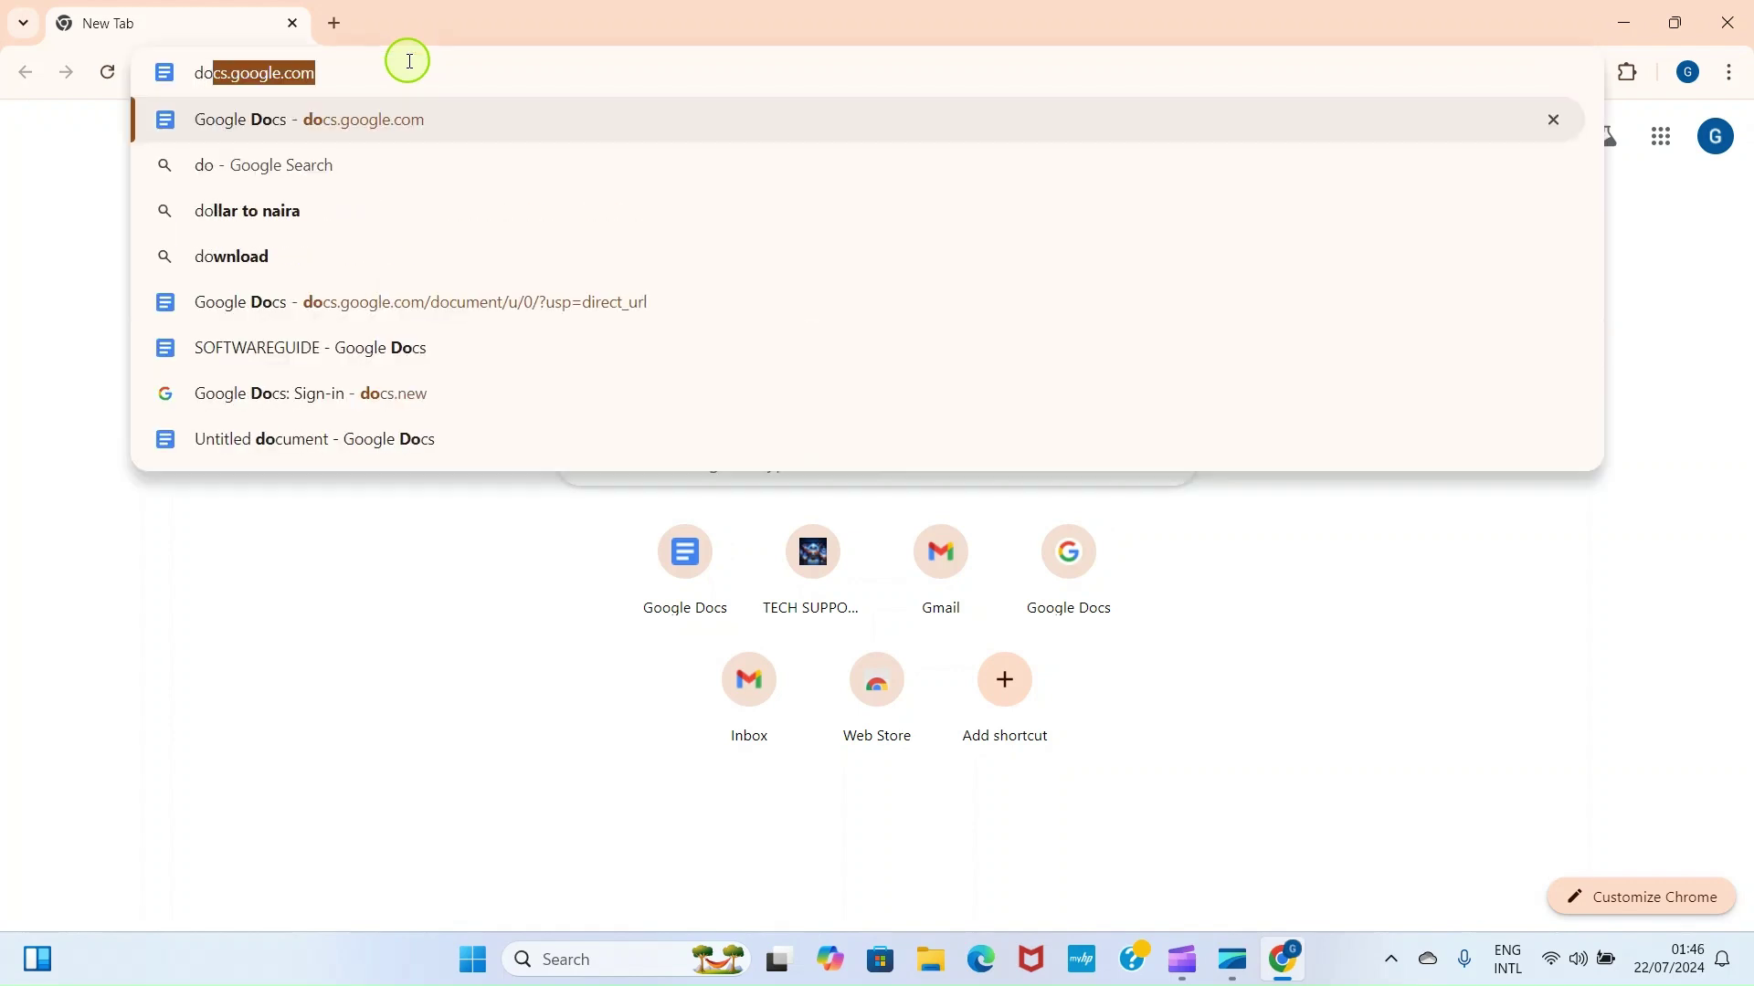
pyautogui.click(409, 61)
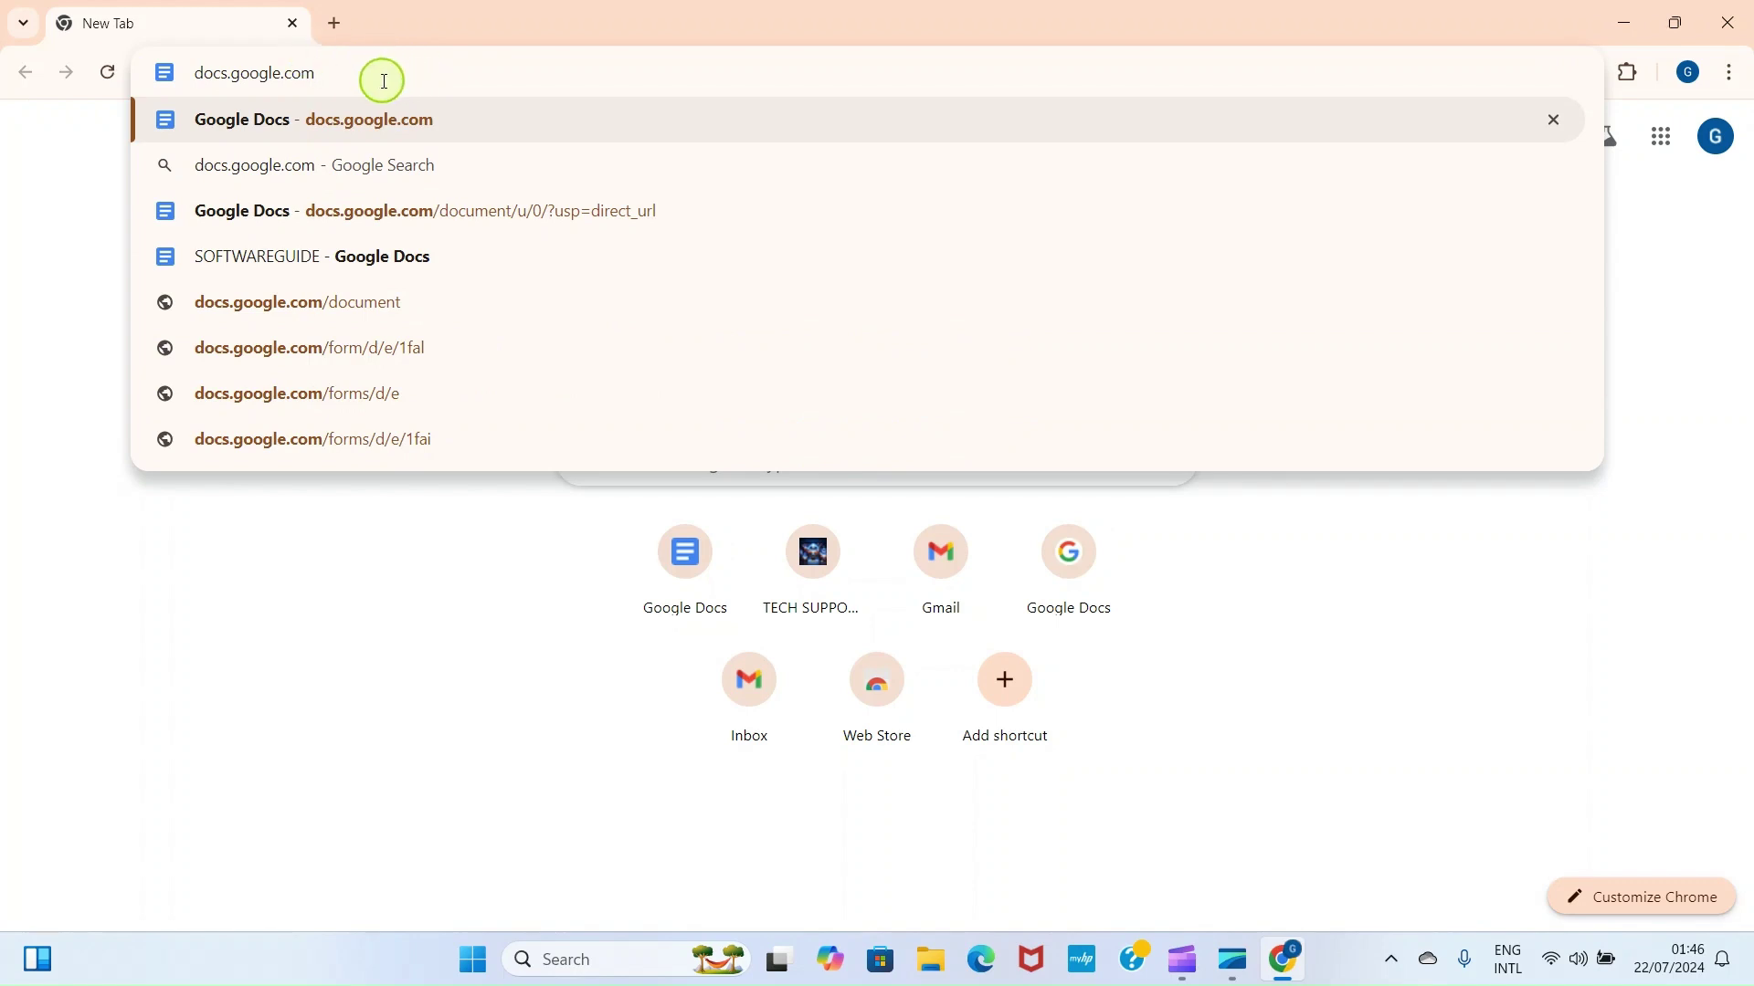
pyautogui.press('Return')
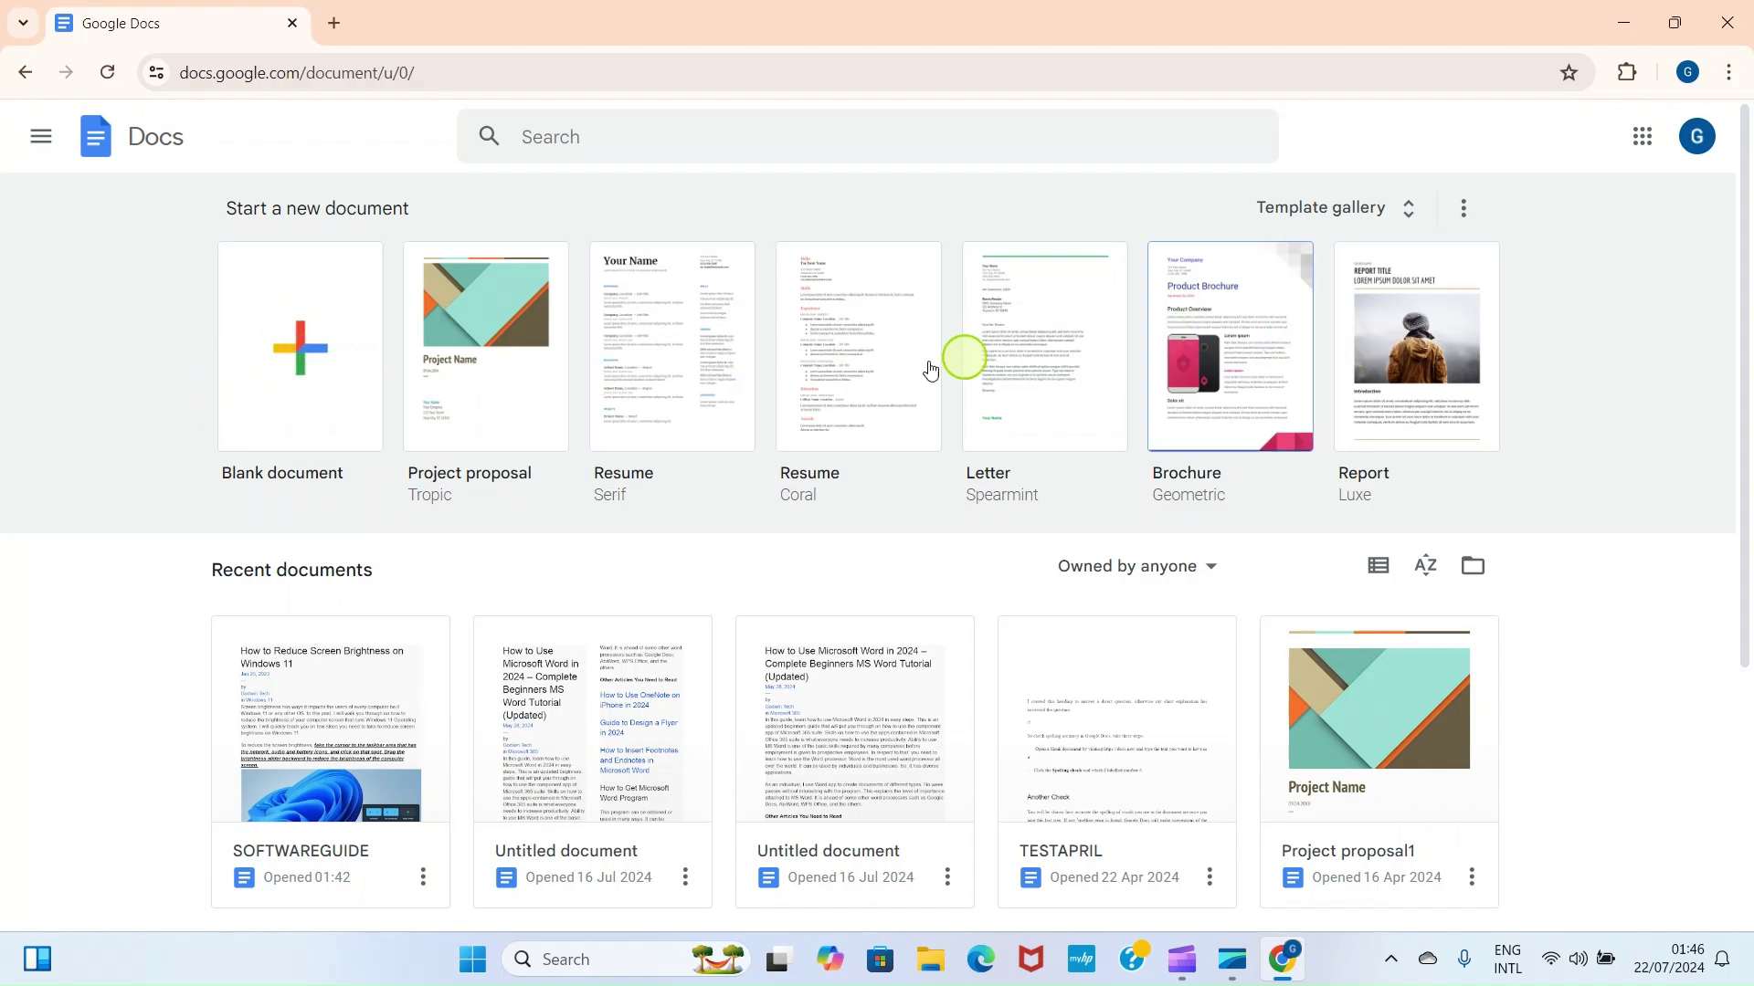
# Scroll the Docs home page to find SOFTWAREGUIDE under Recent documents.
pyautogui.scroll(-2, 842, 380)
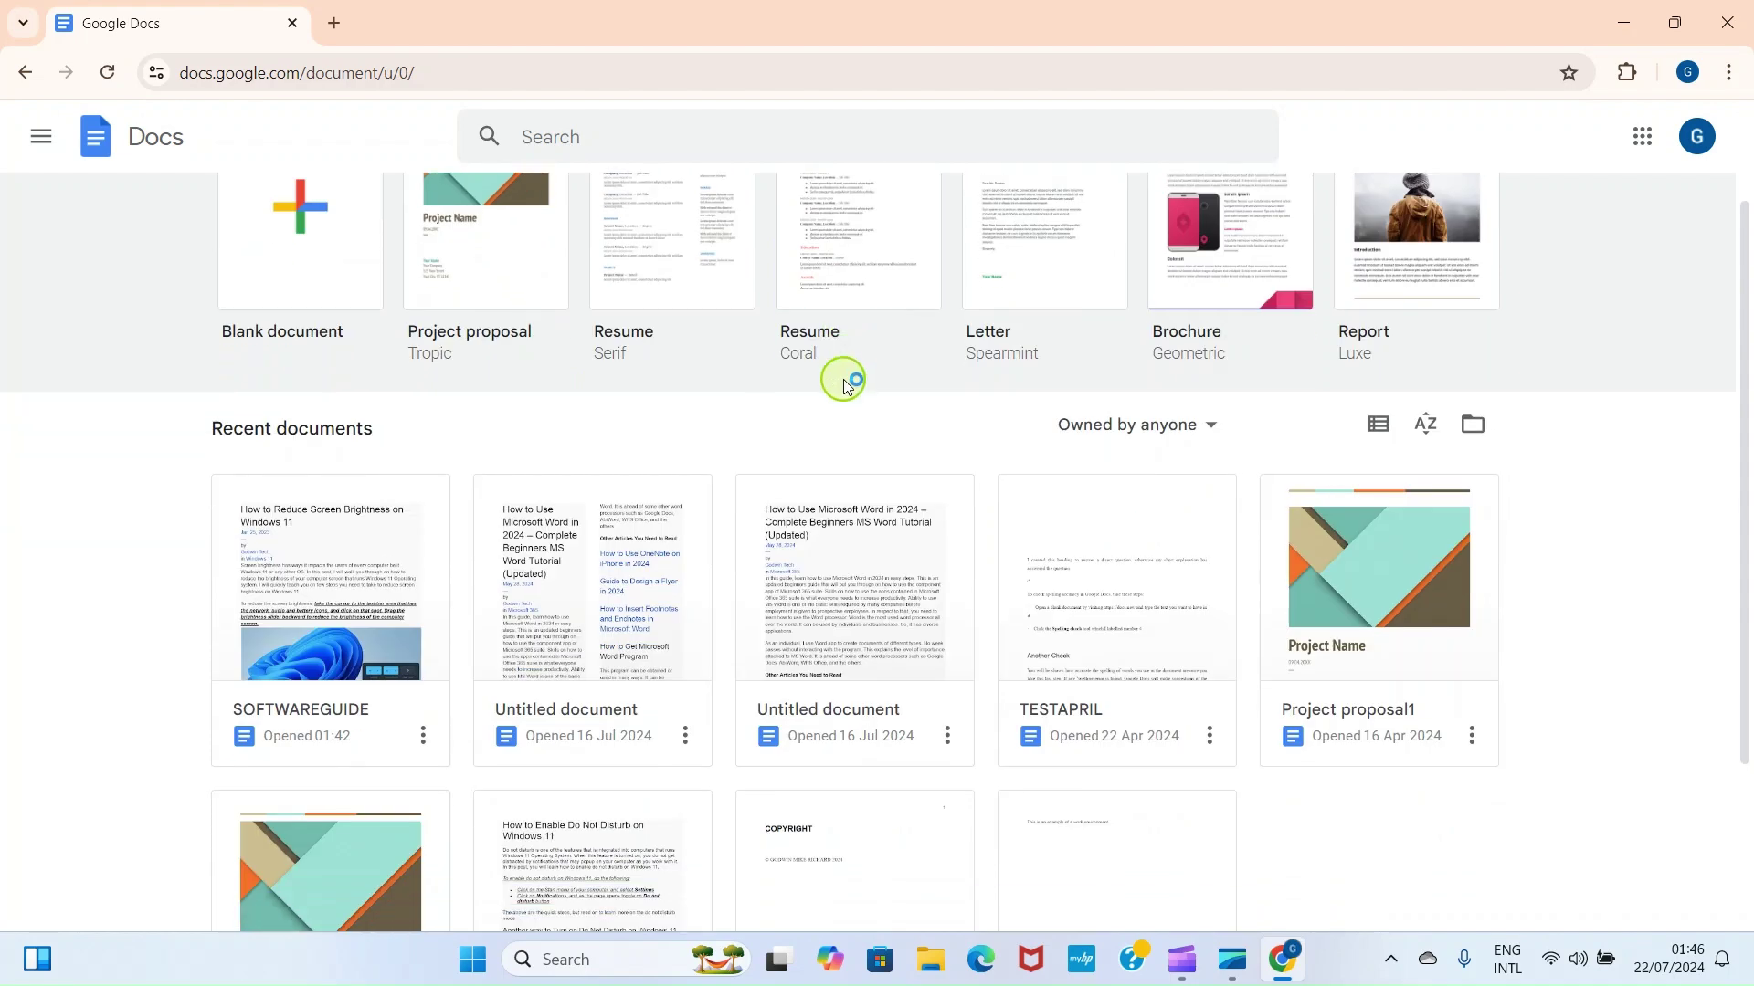
pyautogui.scroll(2, 845, 384)
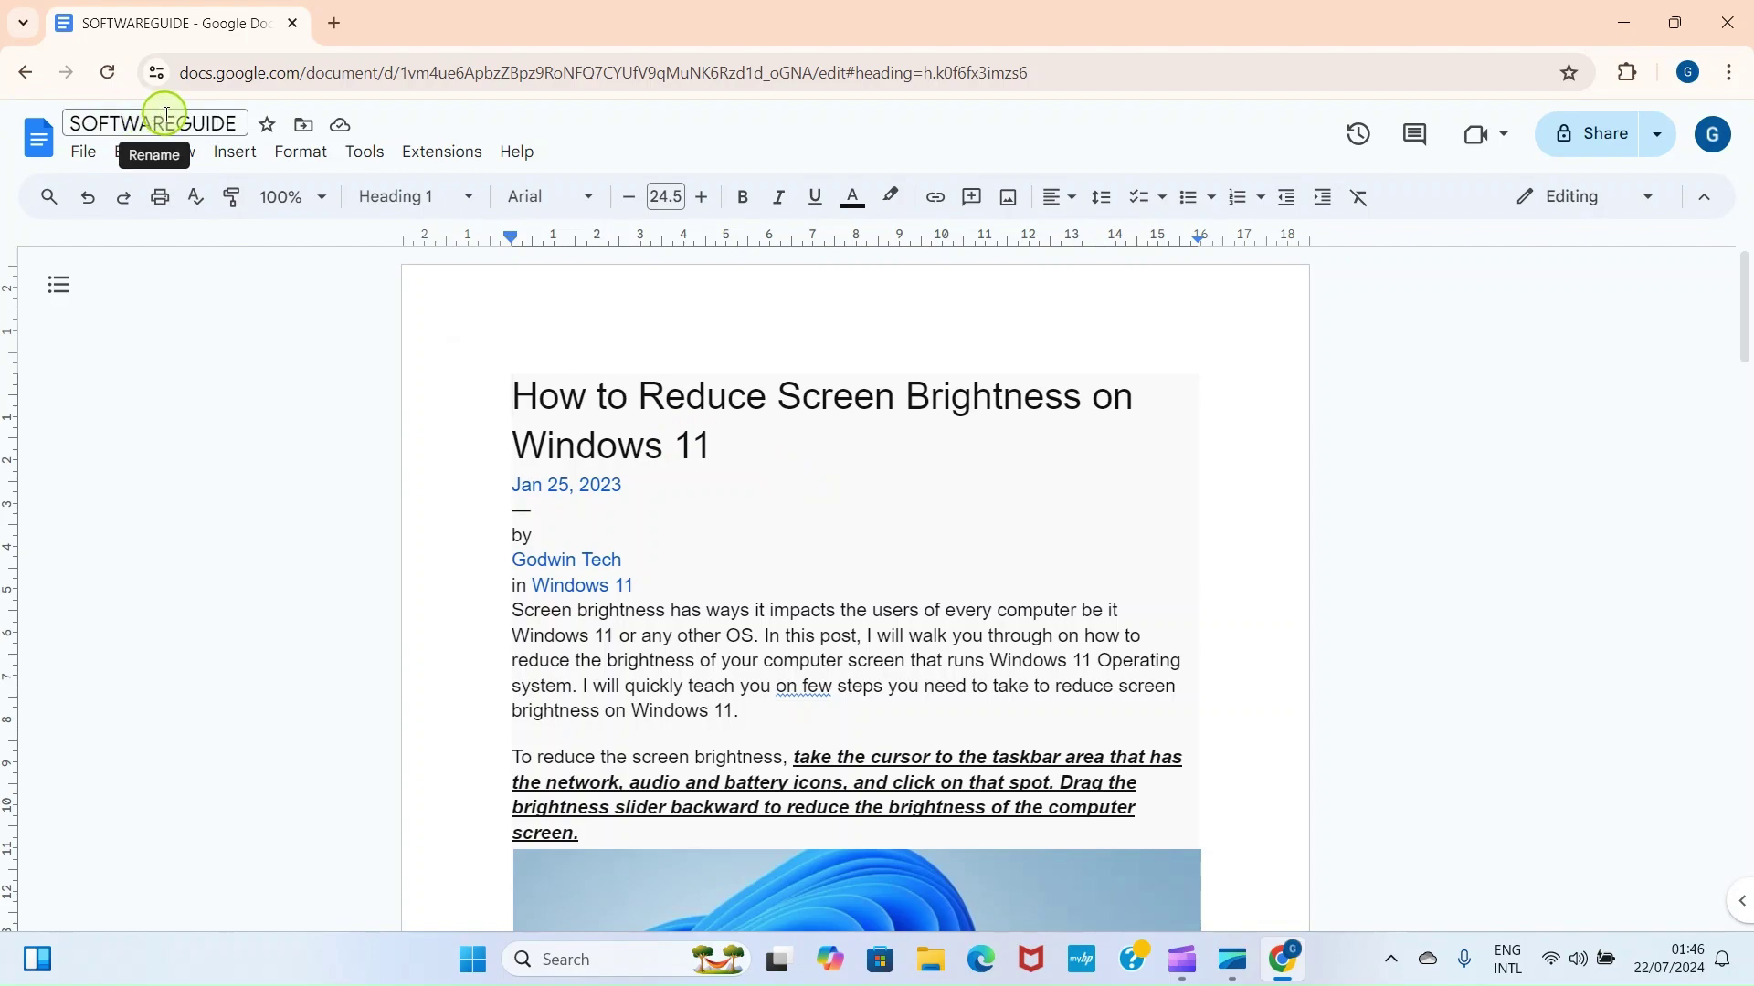
pyautogui.scroll(-10, 643, 499)
pyautogui.scroll(-10, 651, 490)
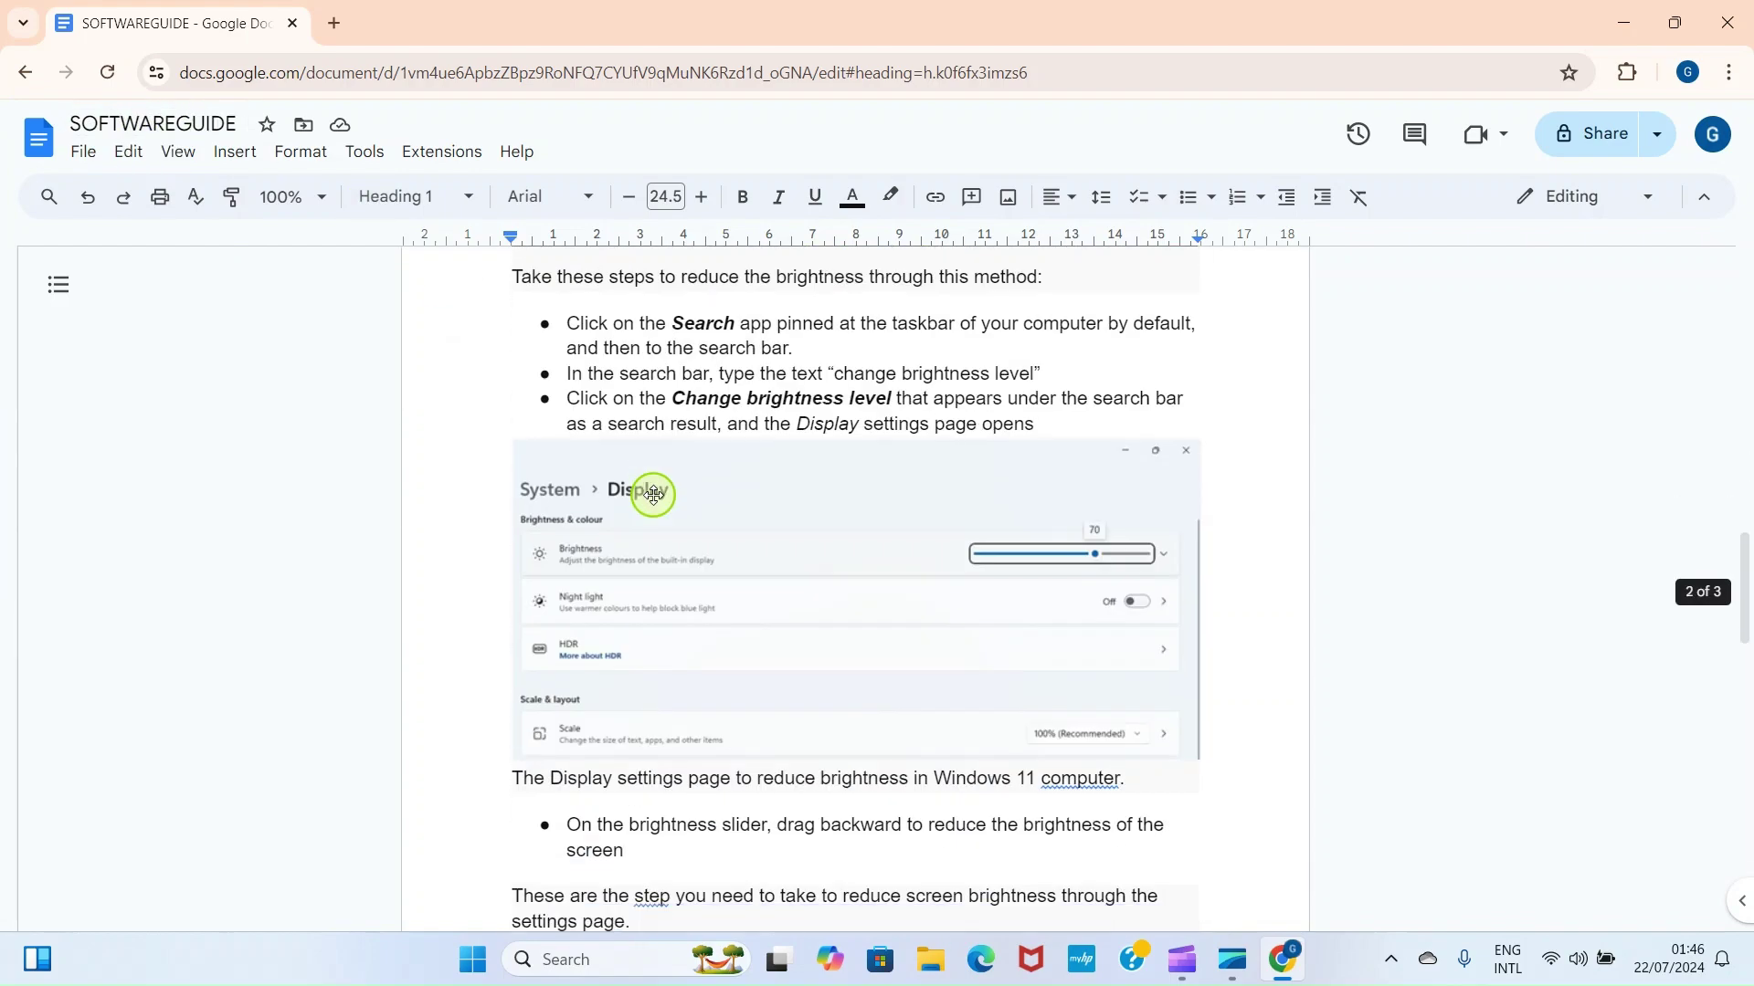
pyautogui.scroll(-10, 657, 490)
pyautogui.scroll(-10, 654, 493)
pyautogui.scroll(6, 654, 495)
pyautogui.scroll(6, 654, 495)
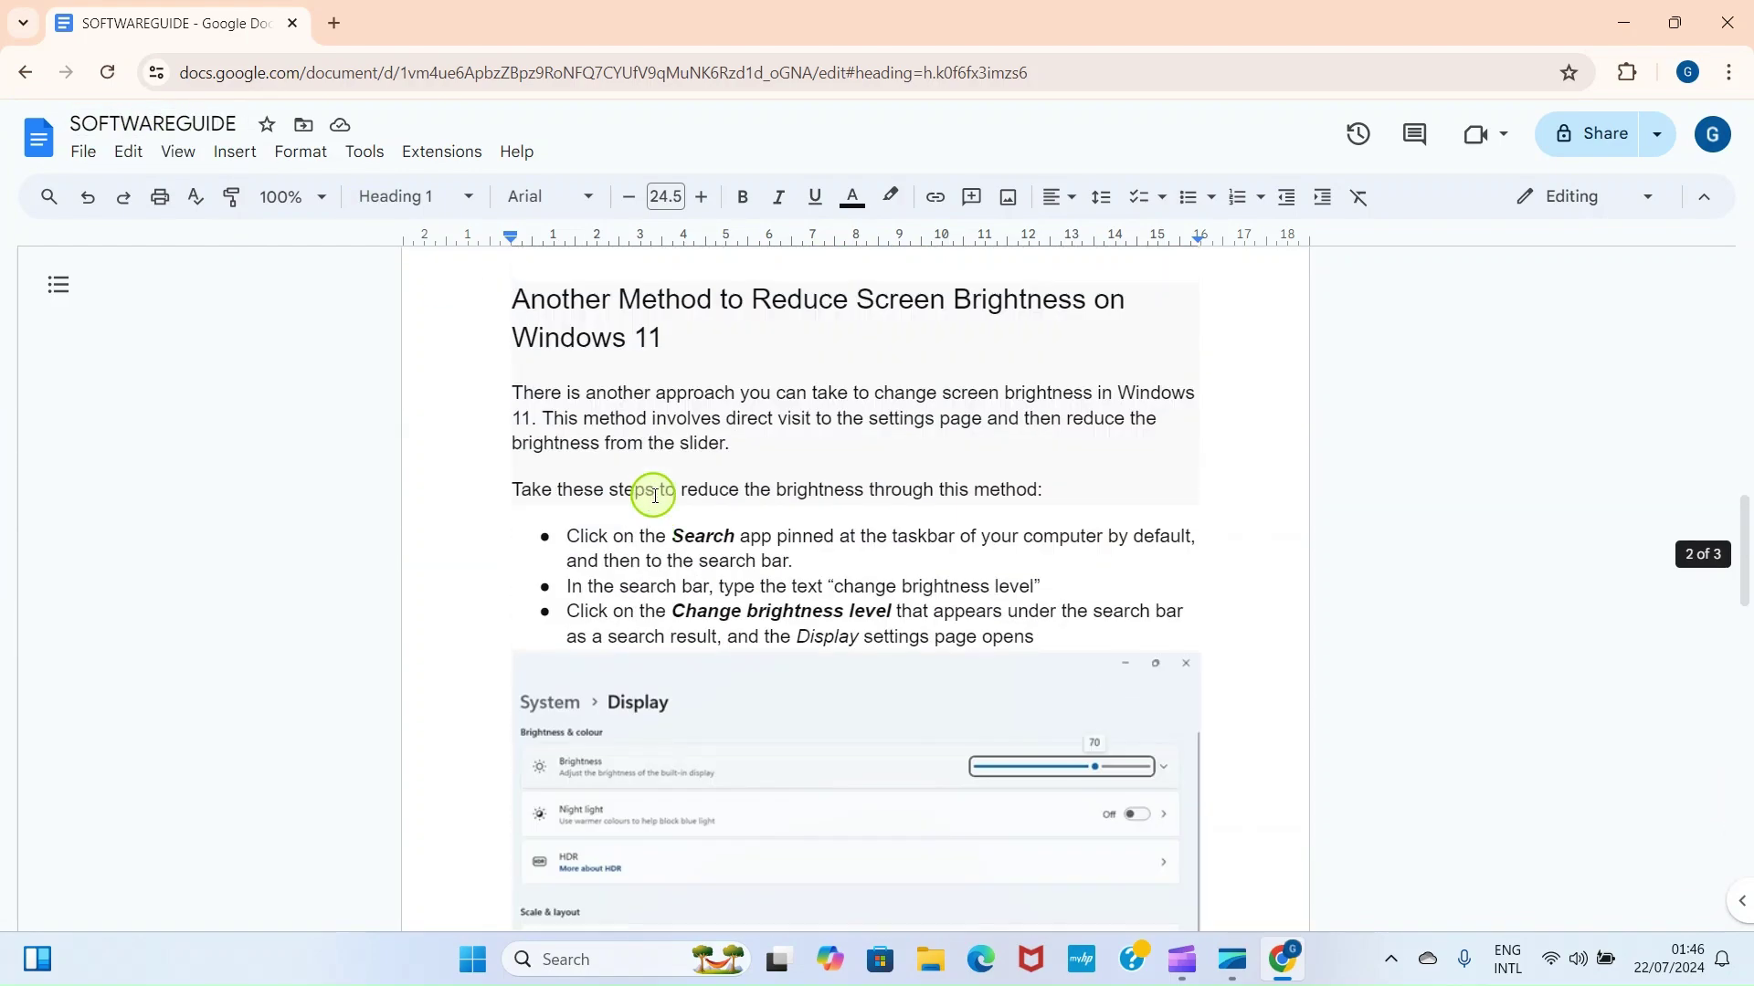
pyautogui.scroll(3, 654, 495)
pyautogui.scroll(6, 654, 495)
pyautogui.scroll(4, 654, 495)
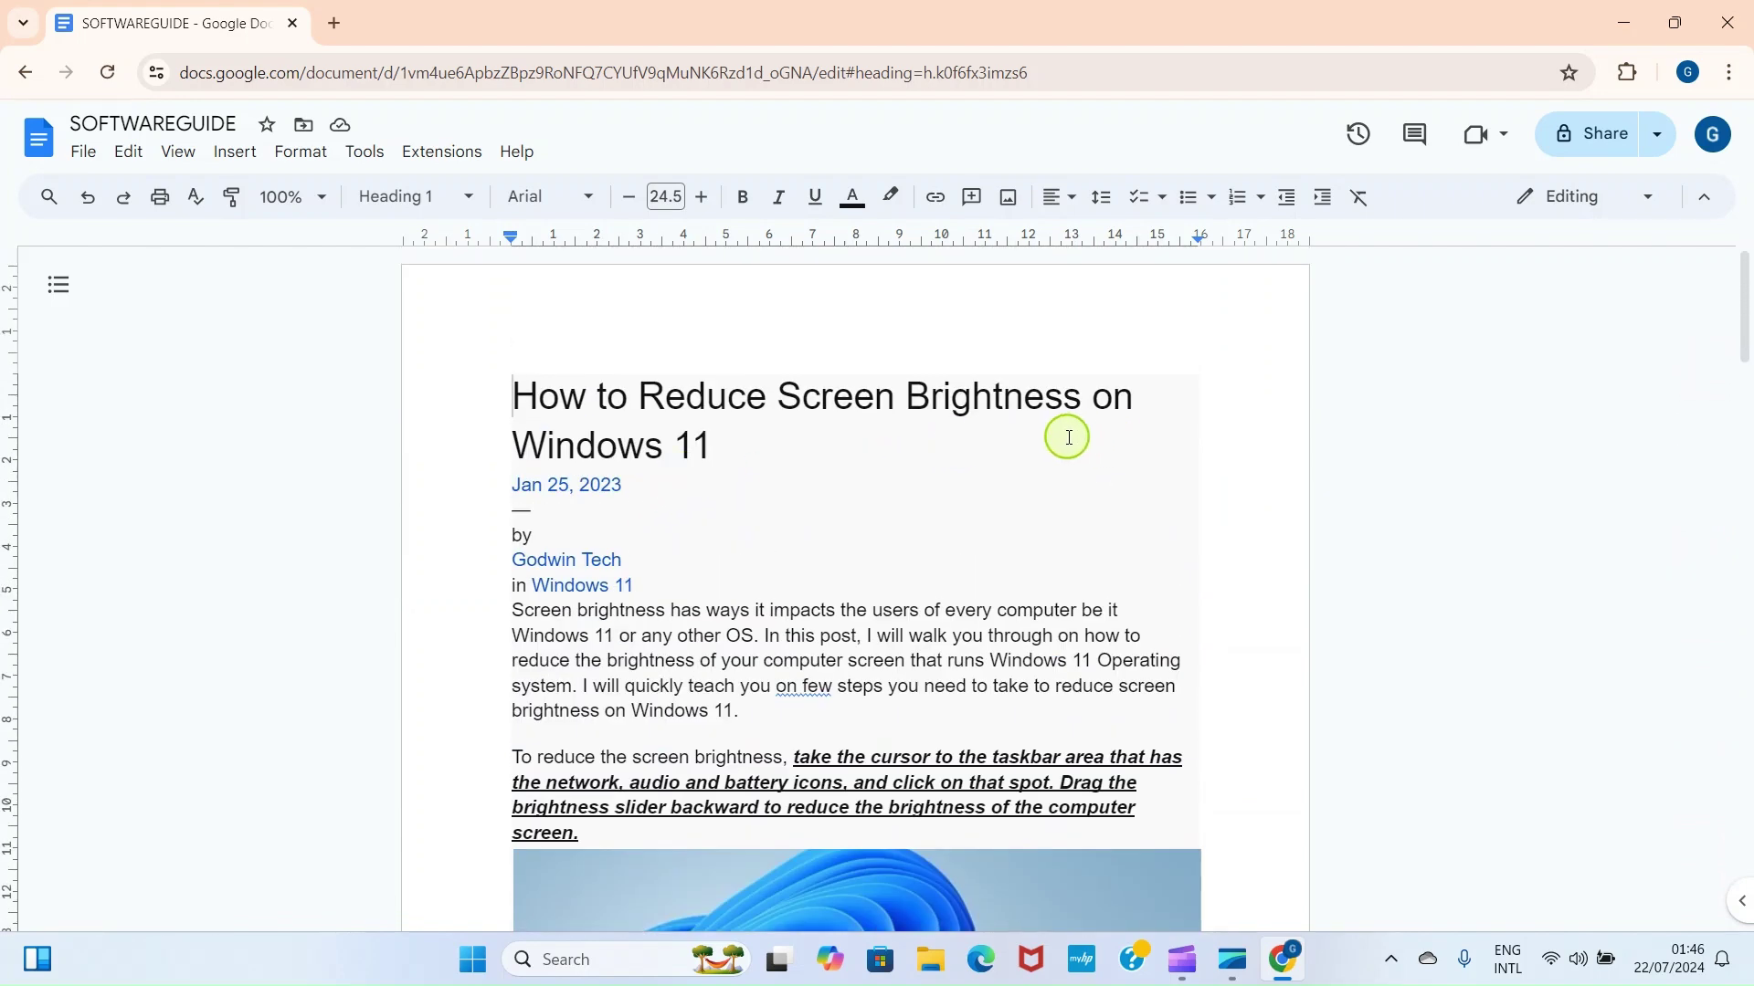
pyautogui.click(736, 448)
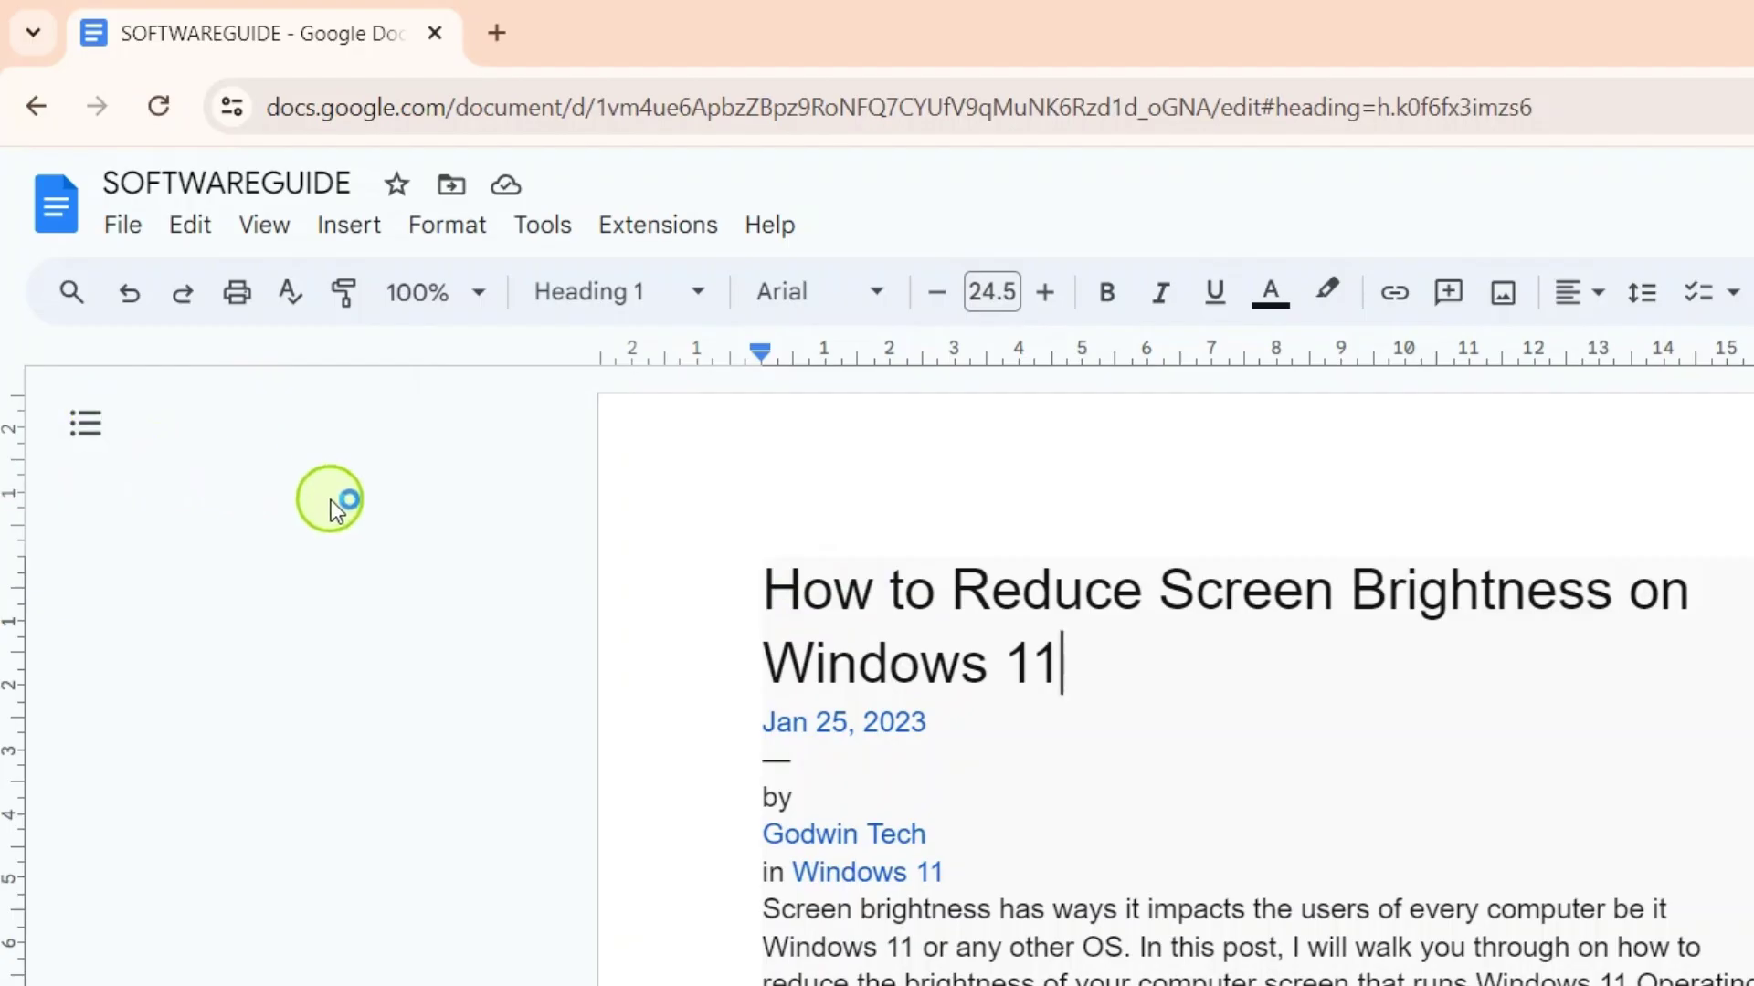
# Copy the SOFTWAREGUIDE document's share link from its Share with others settings.
pyautogui.click(124, 227)
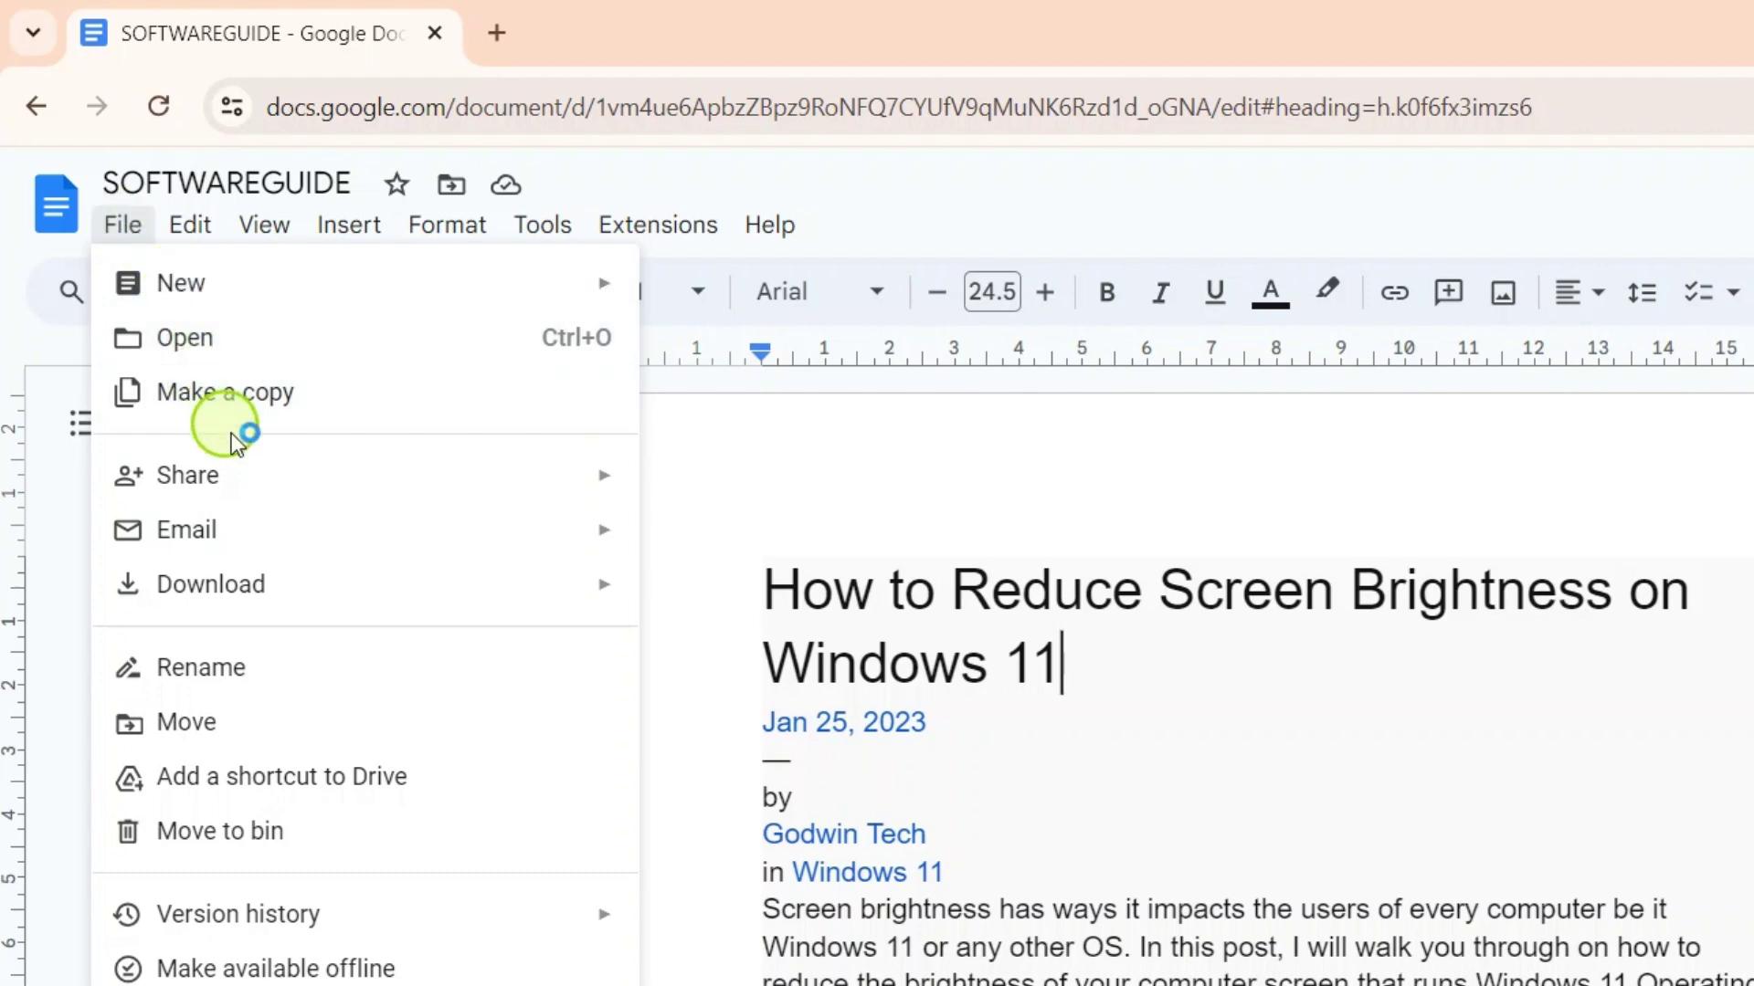
pyautogui.moveTo(188, 475)
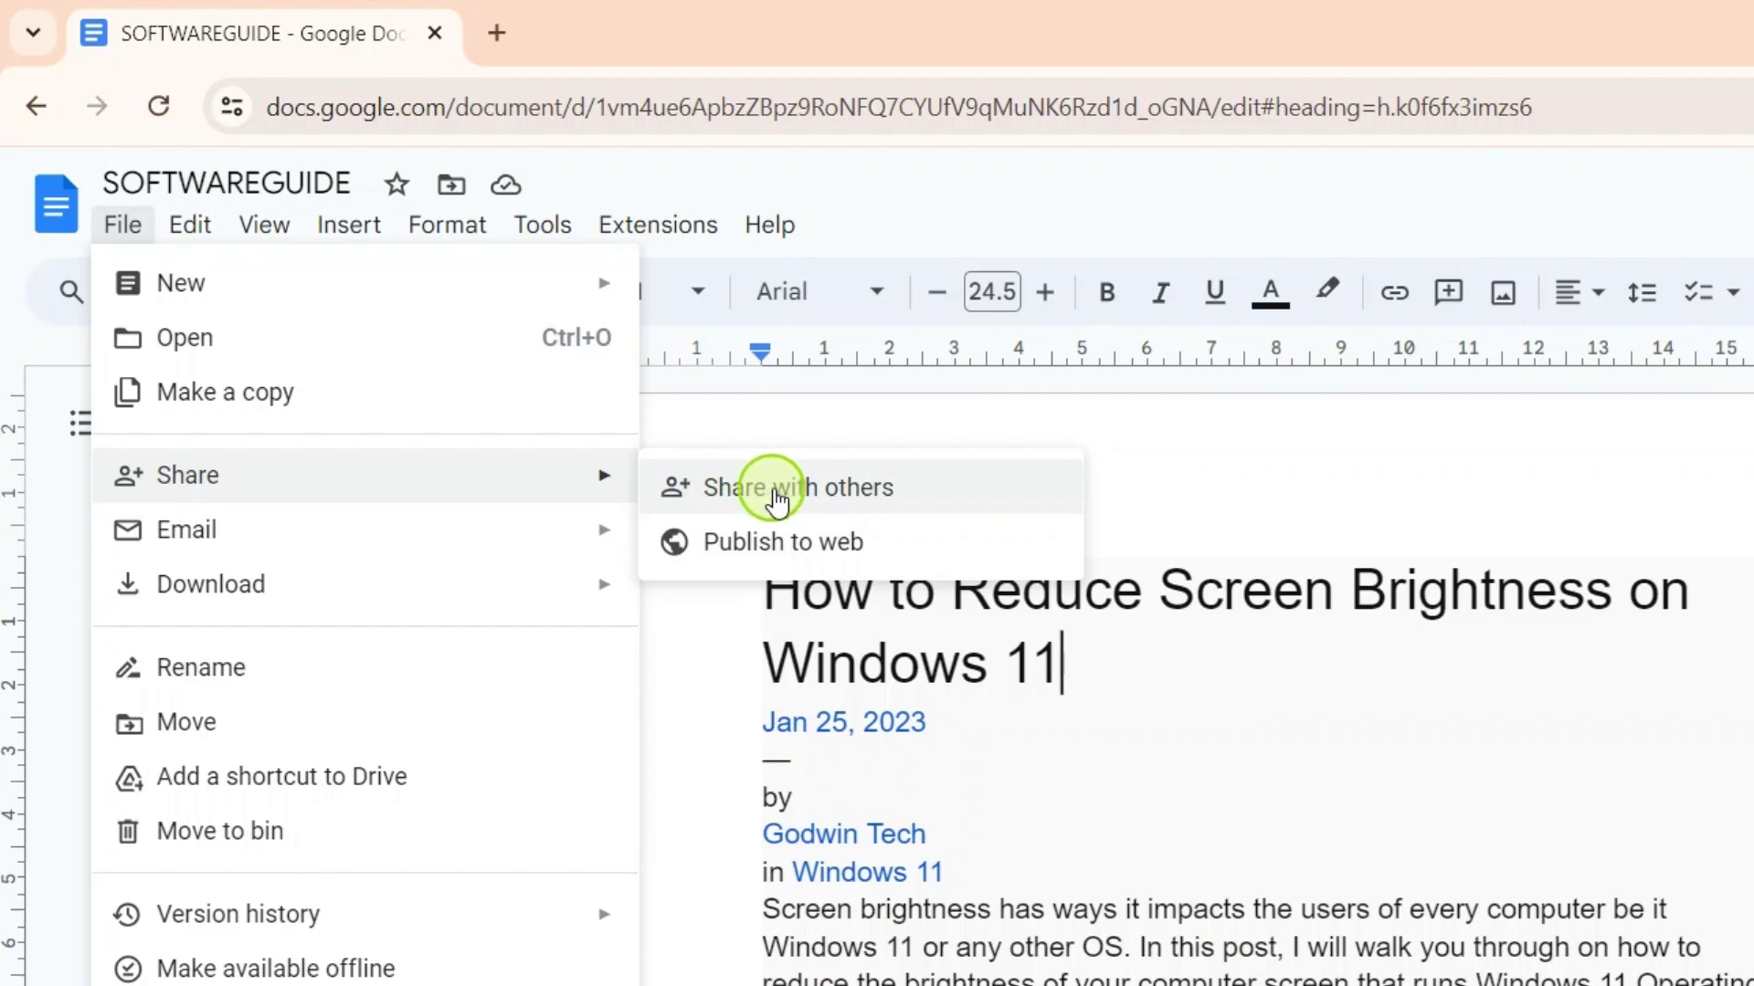
pyautogui.click(858, 489)
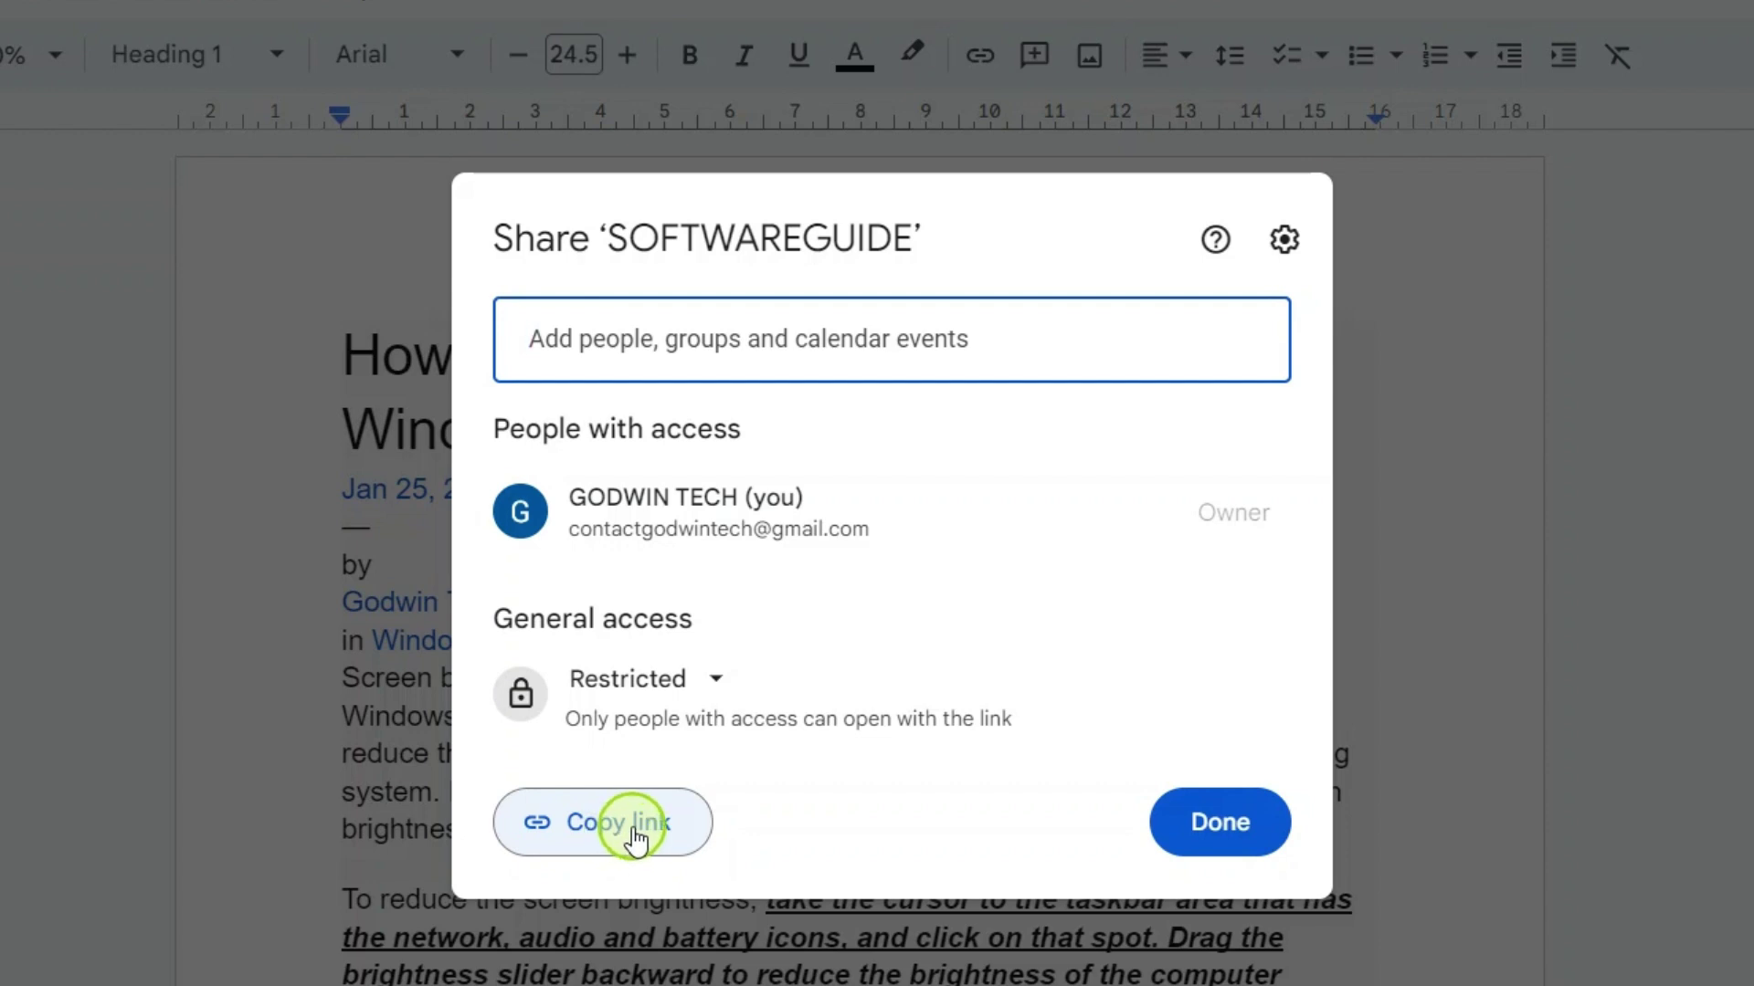
pyautogui.click(635, 837)
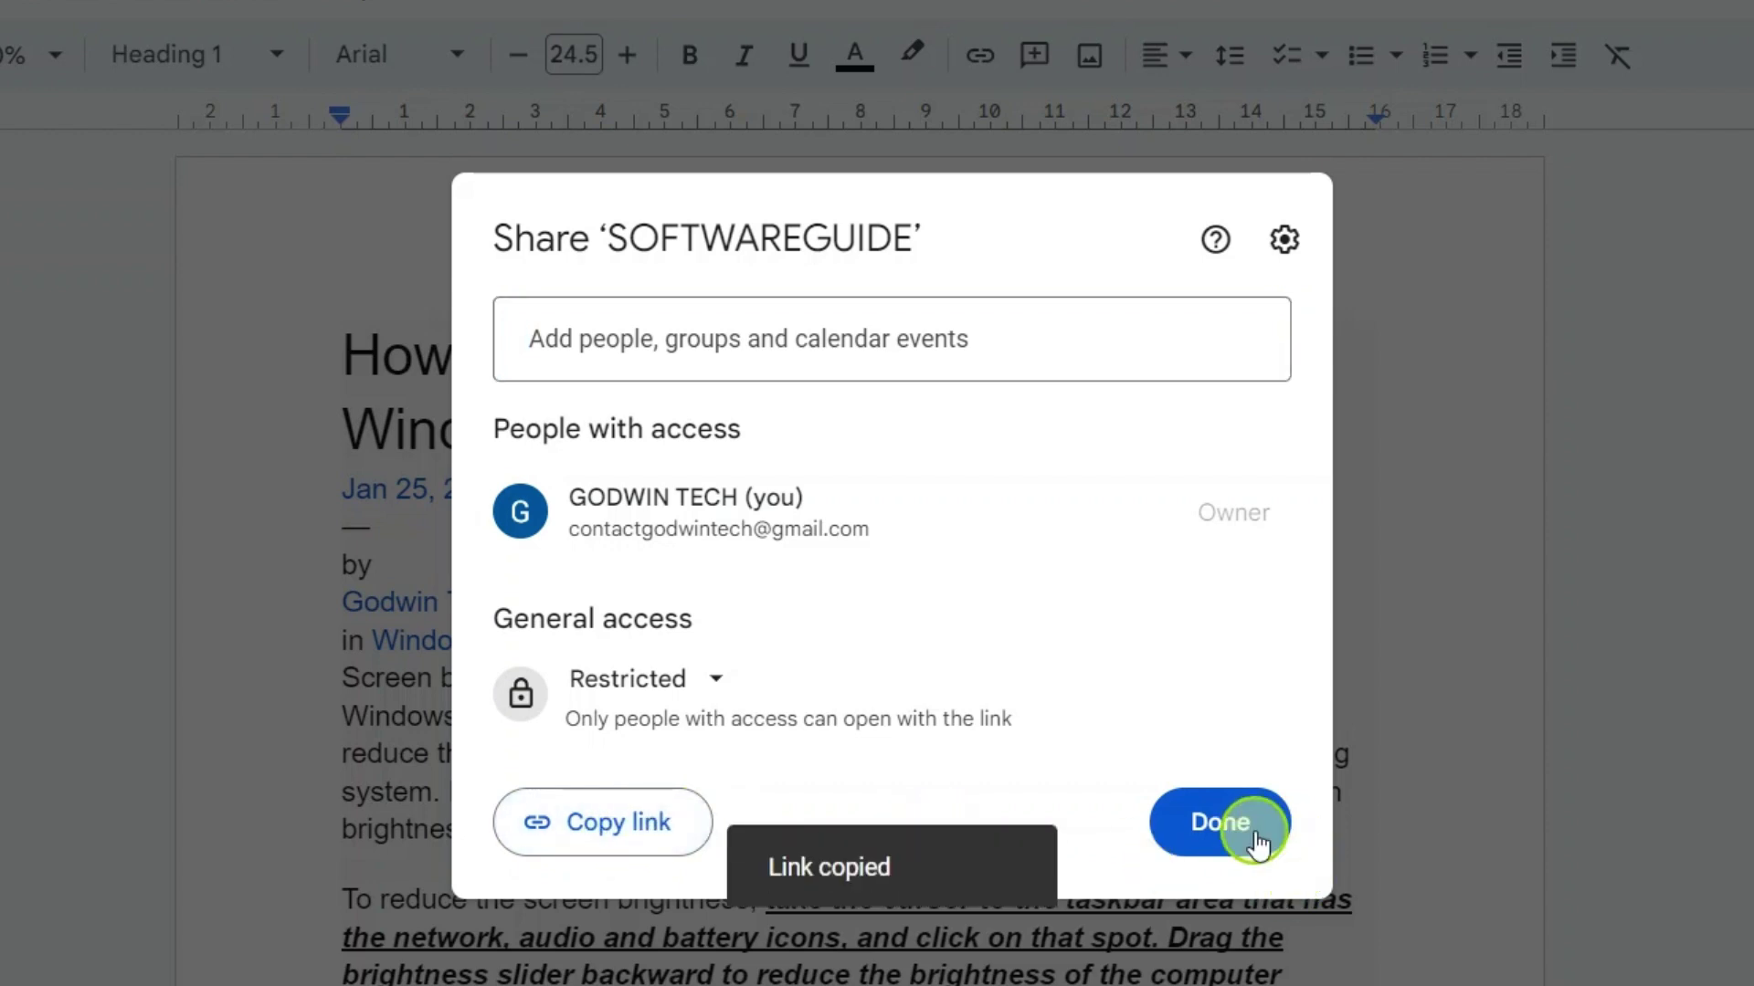
pyautogui.click(1226, 826)
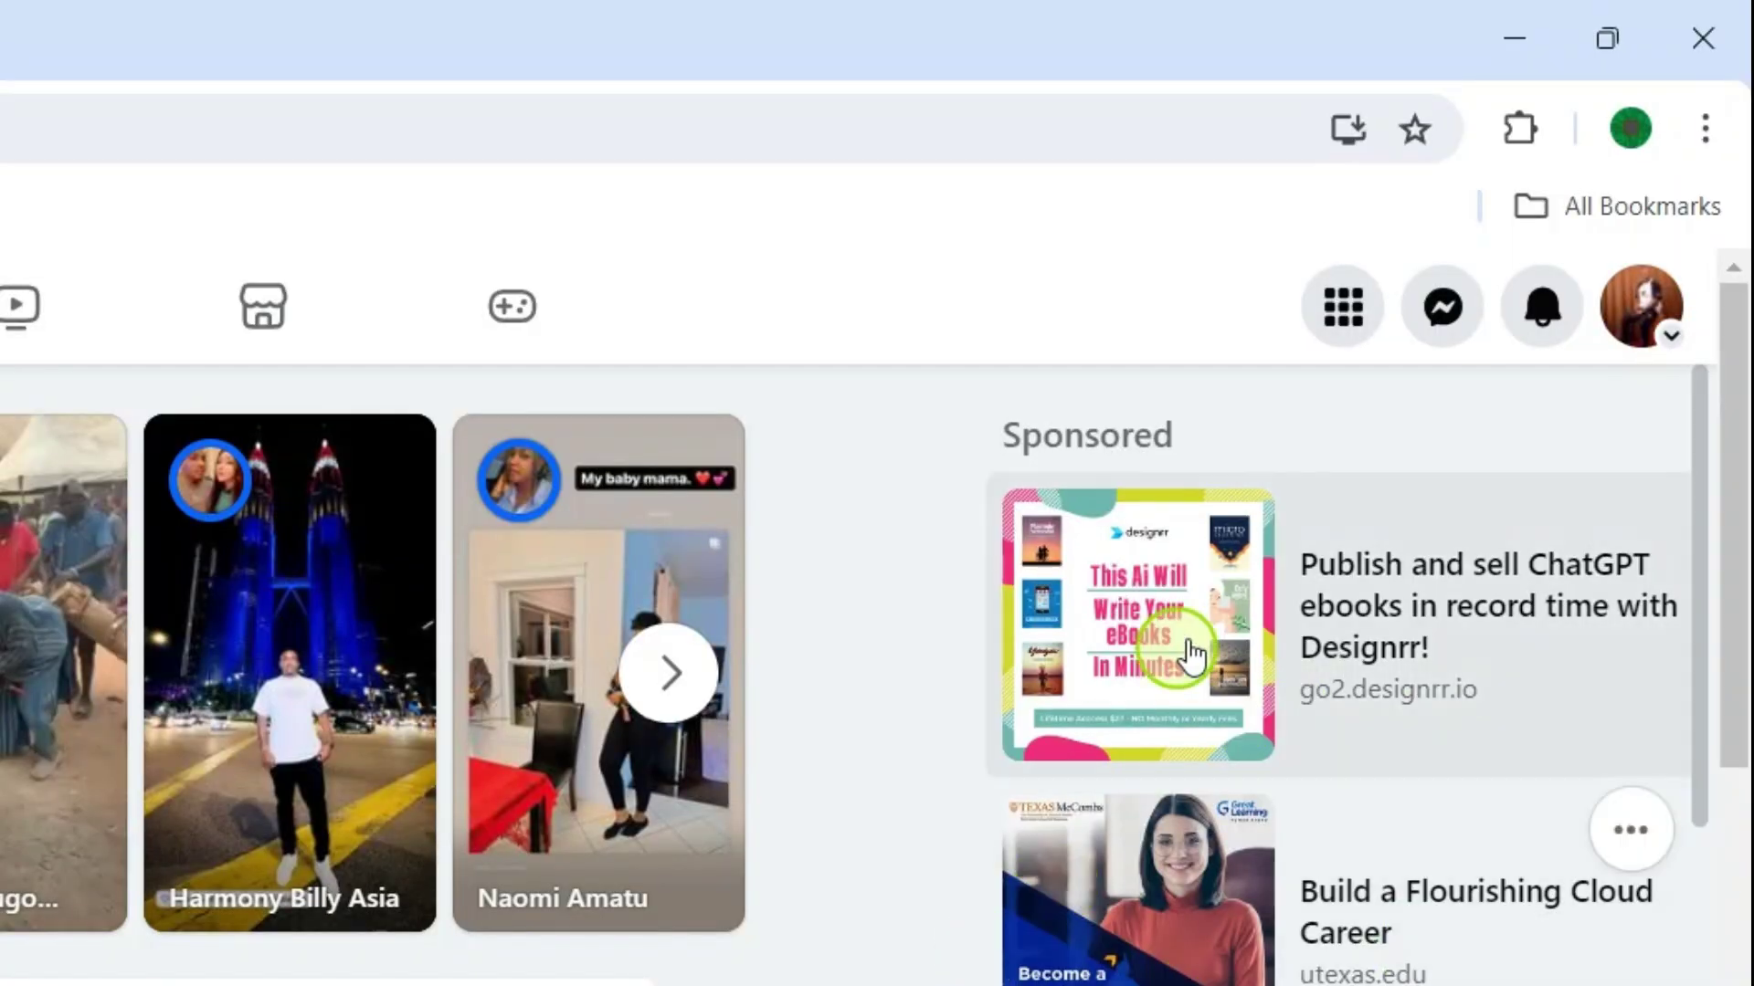
# Show the Messenger chats list from the Facebook top bar.
pyautogui.click(1439, 318)
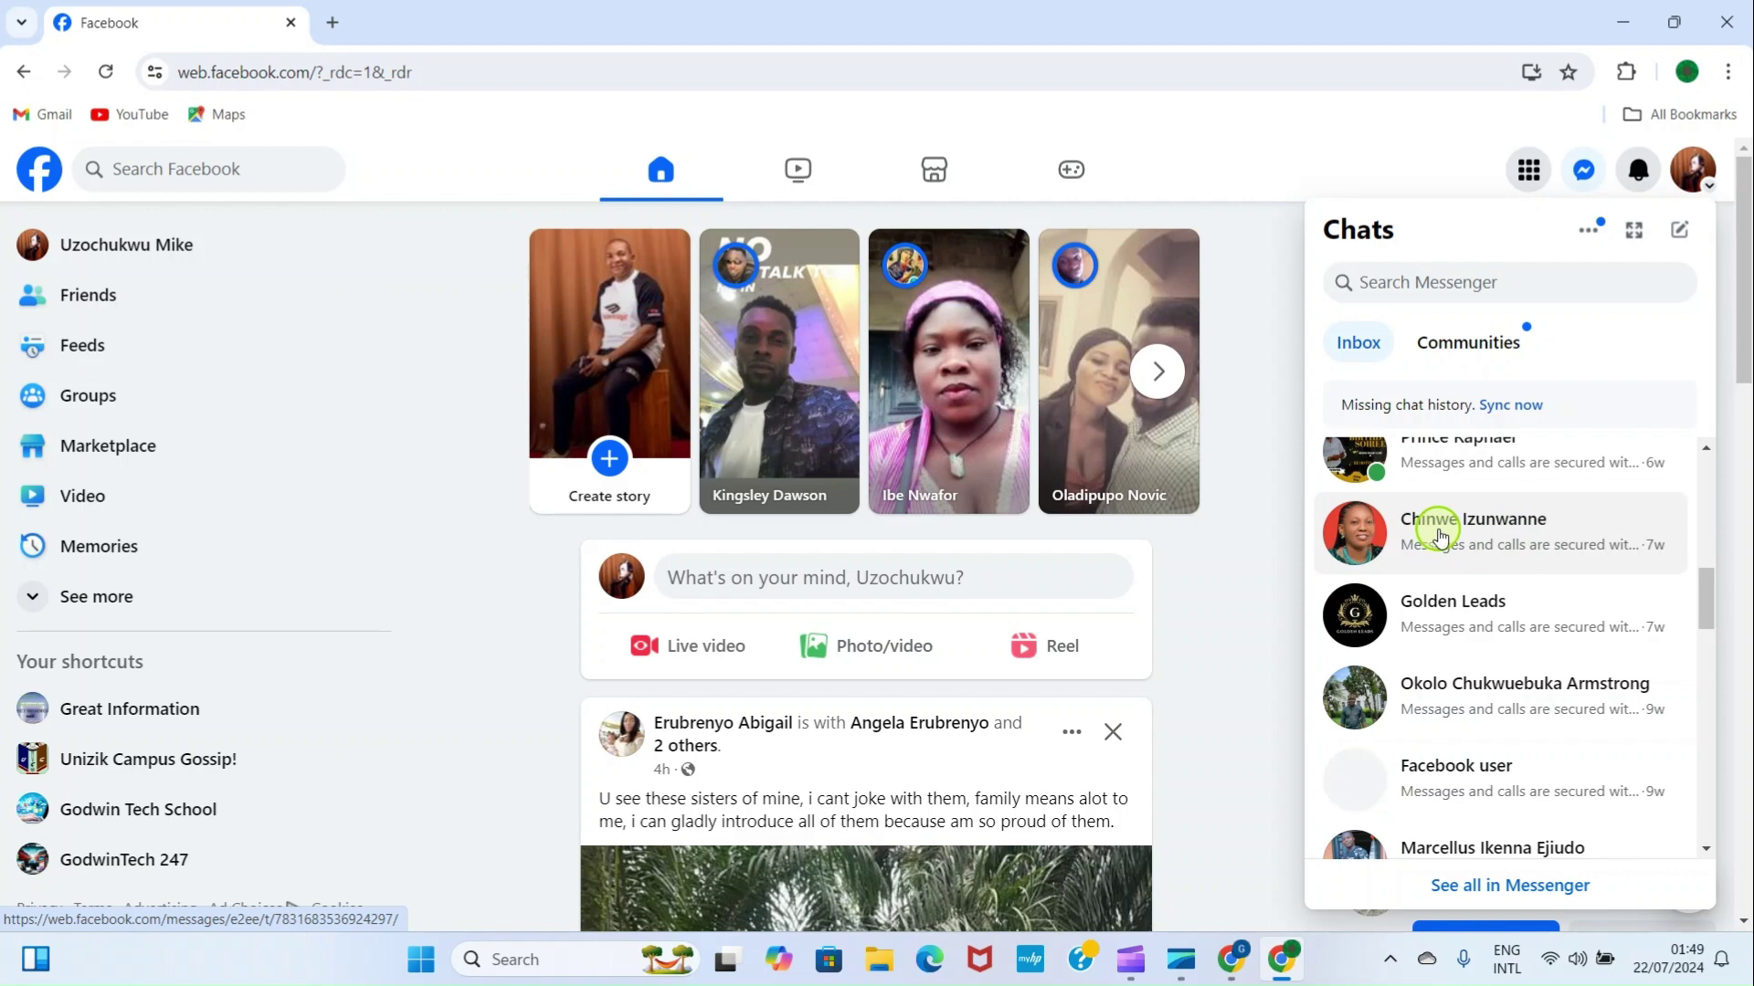
pyautogui.click(1440, 536)
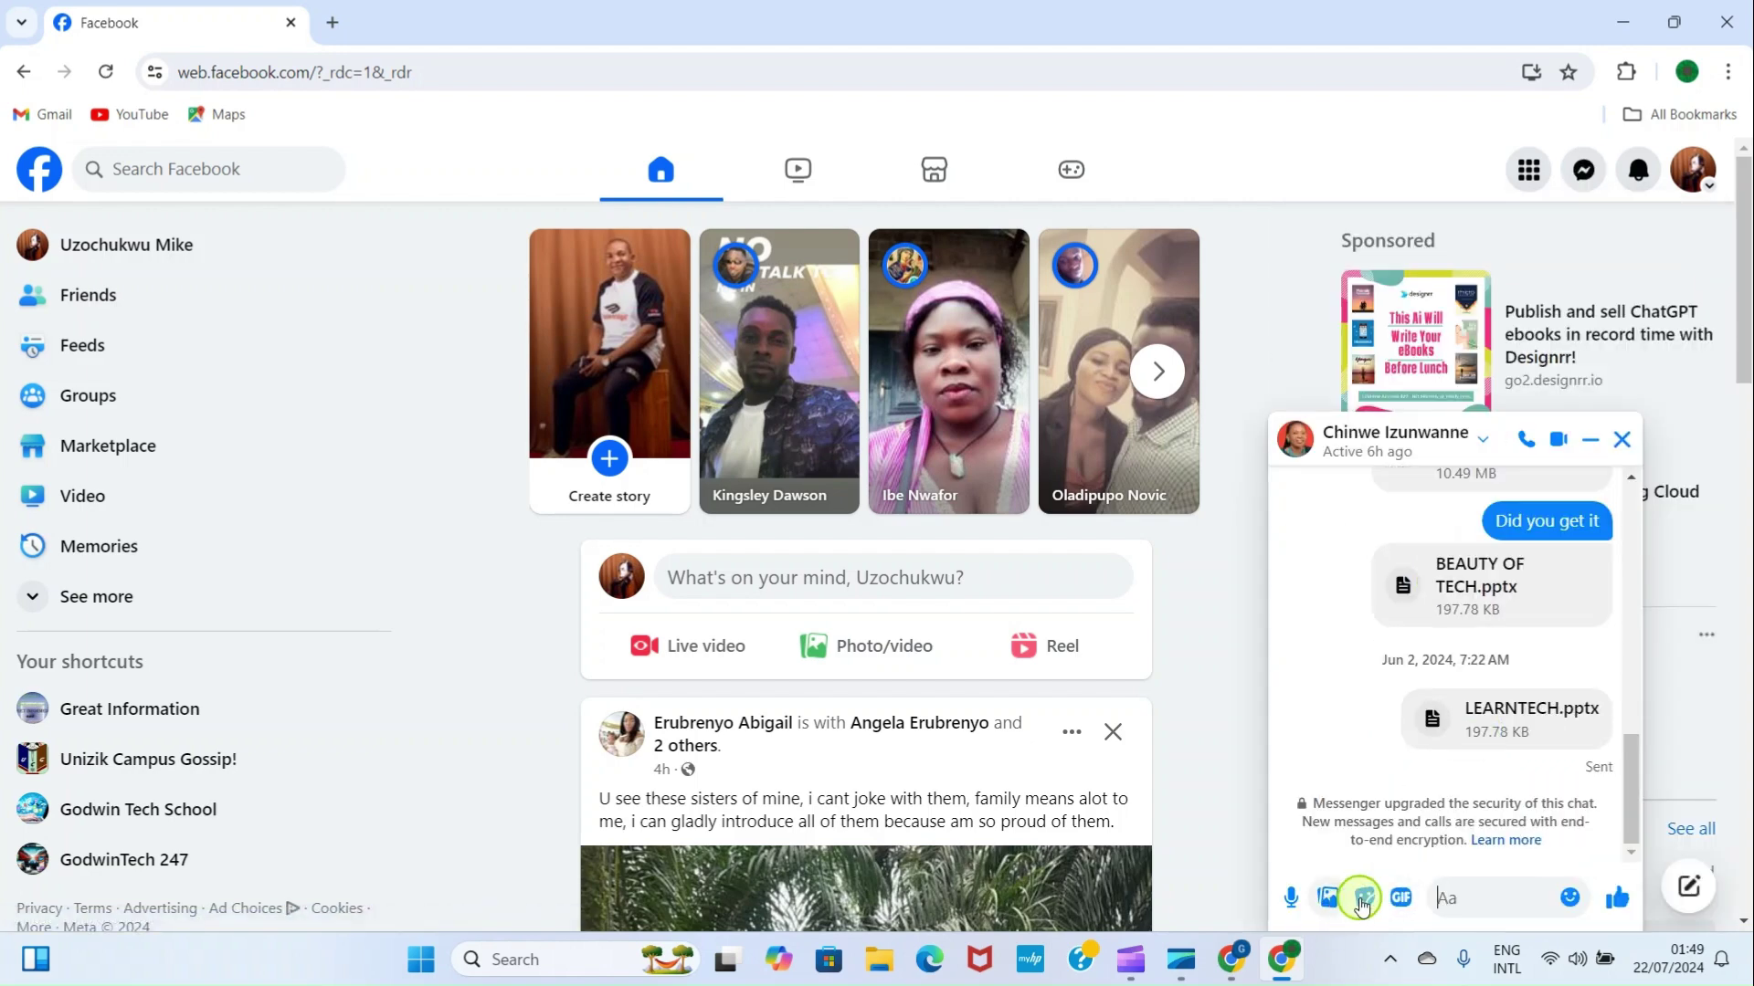
pyautogui.click(1456, 896)
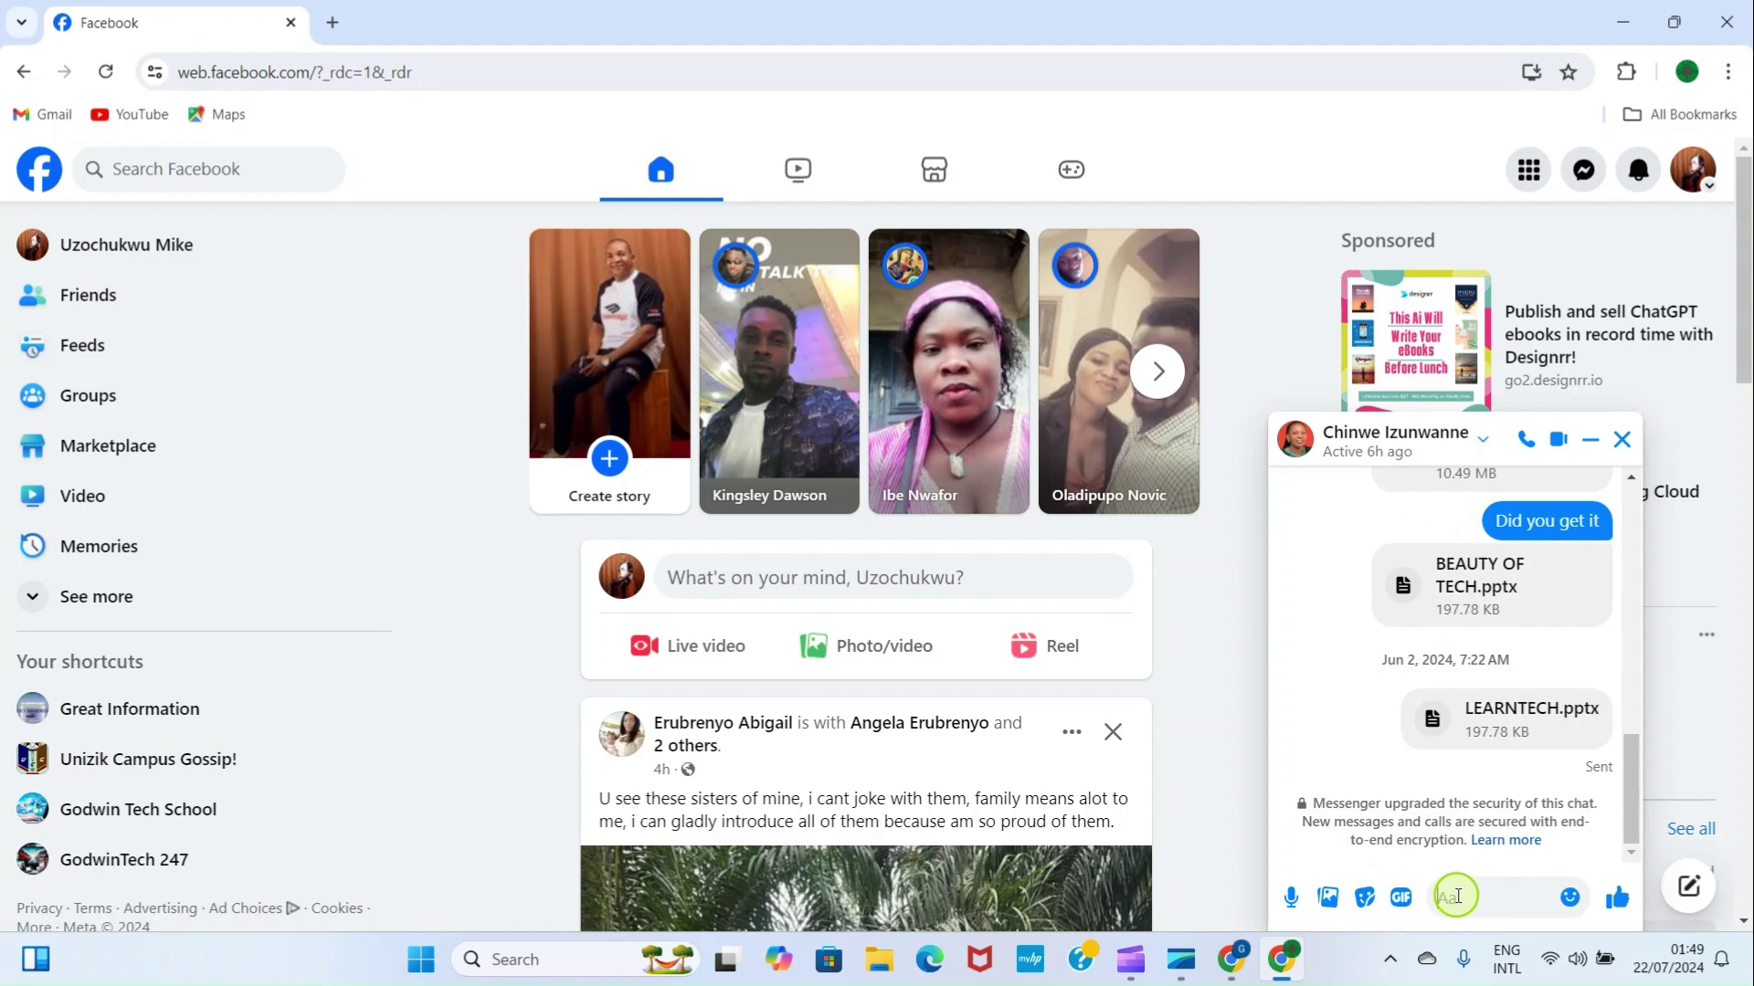
pyautogui.rightClick(1457, 896)
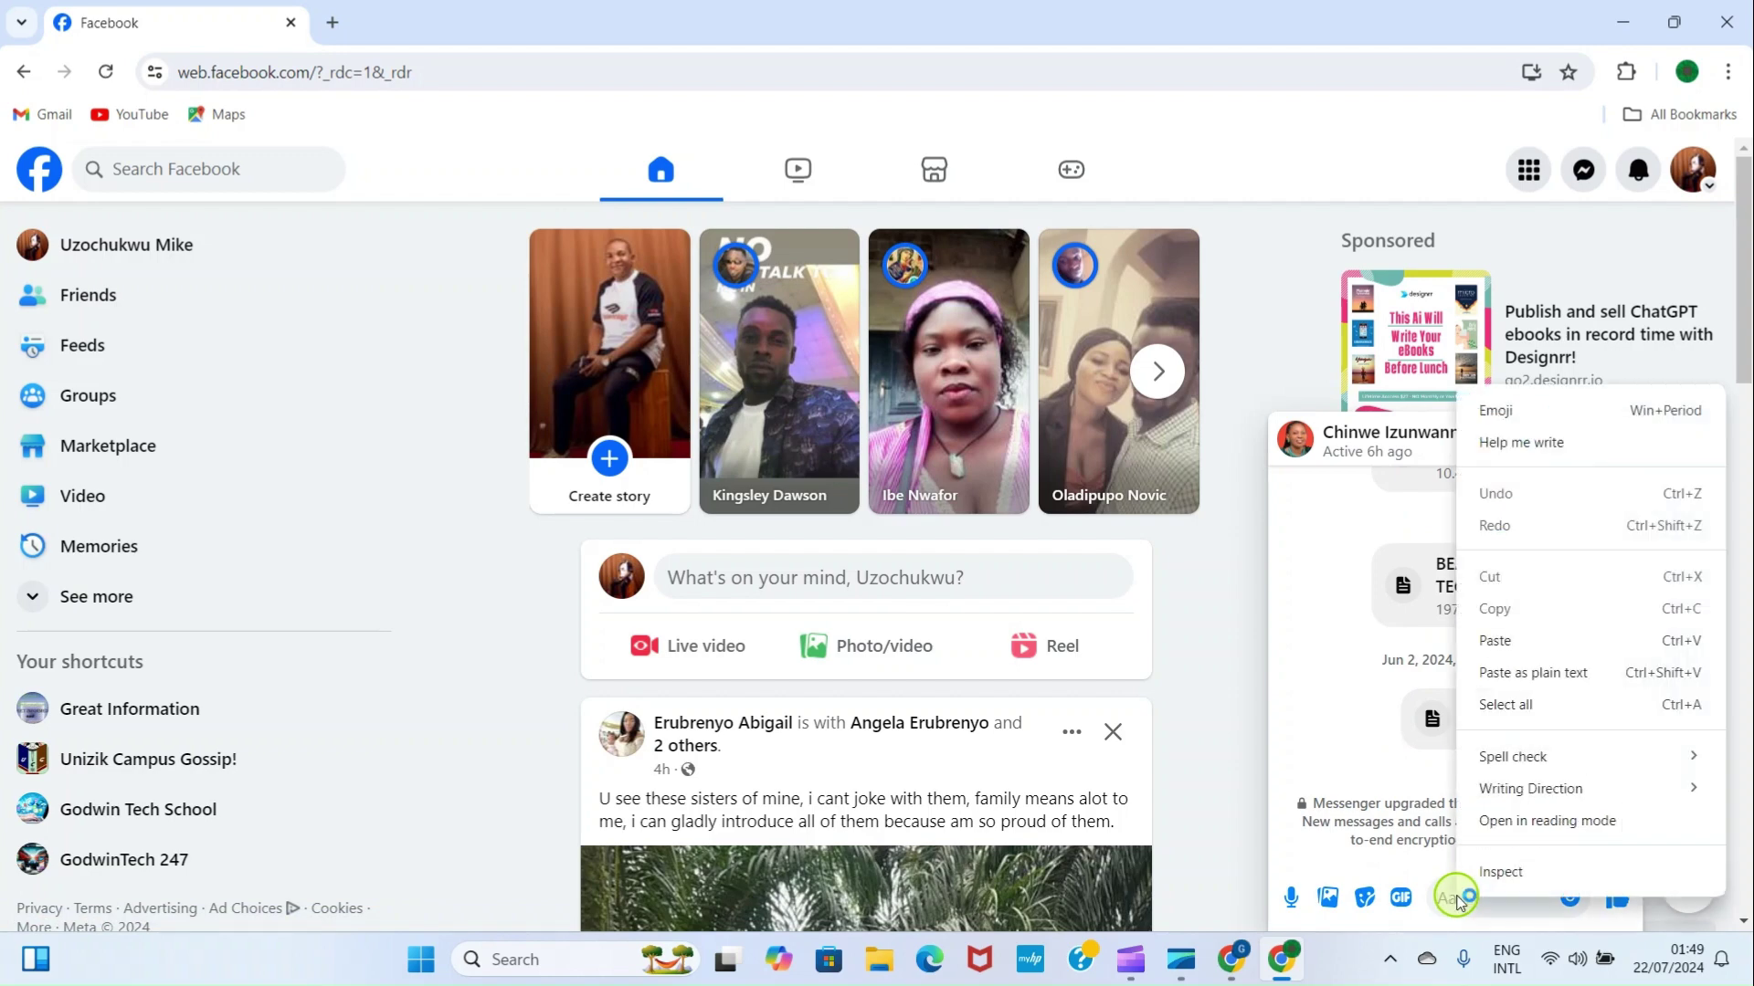
pyautogui.click(1503, 640)
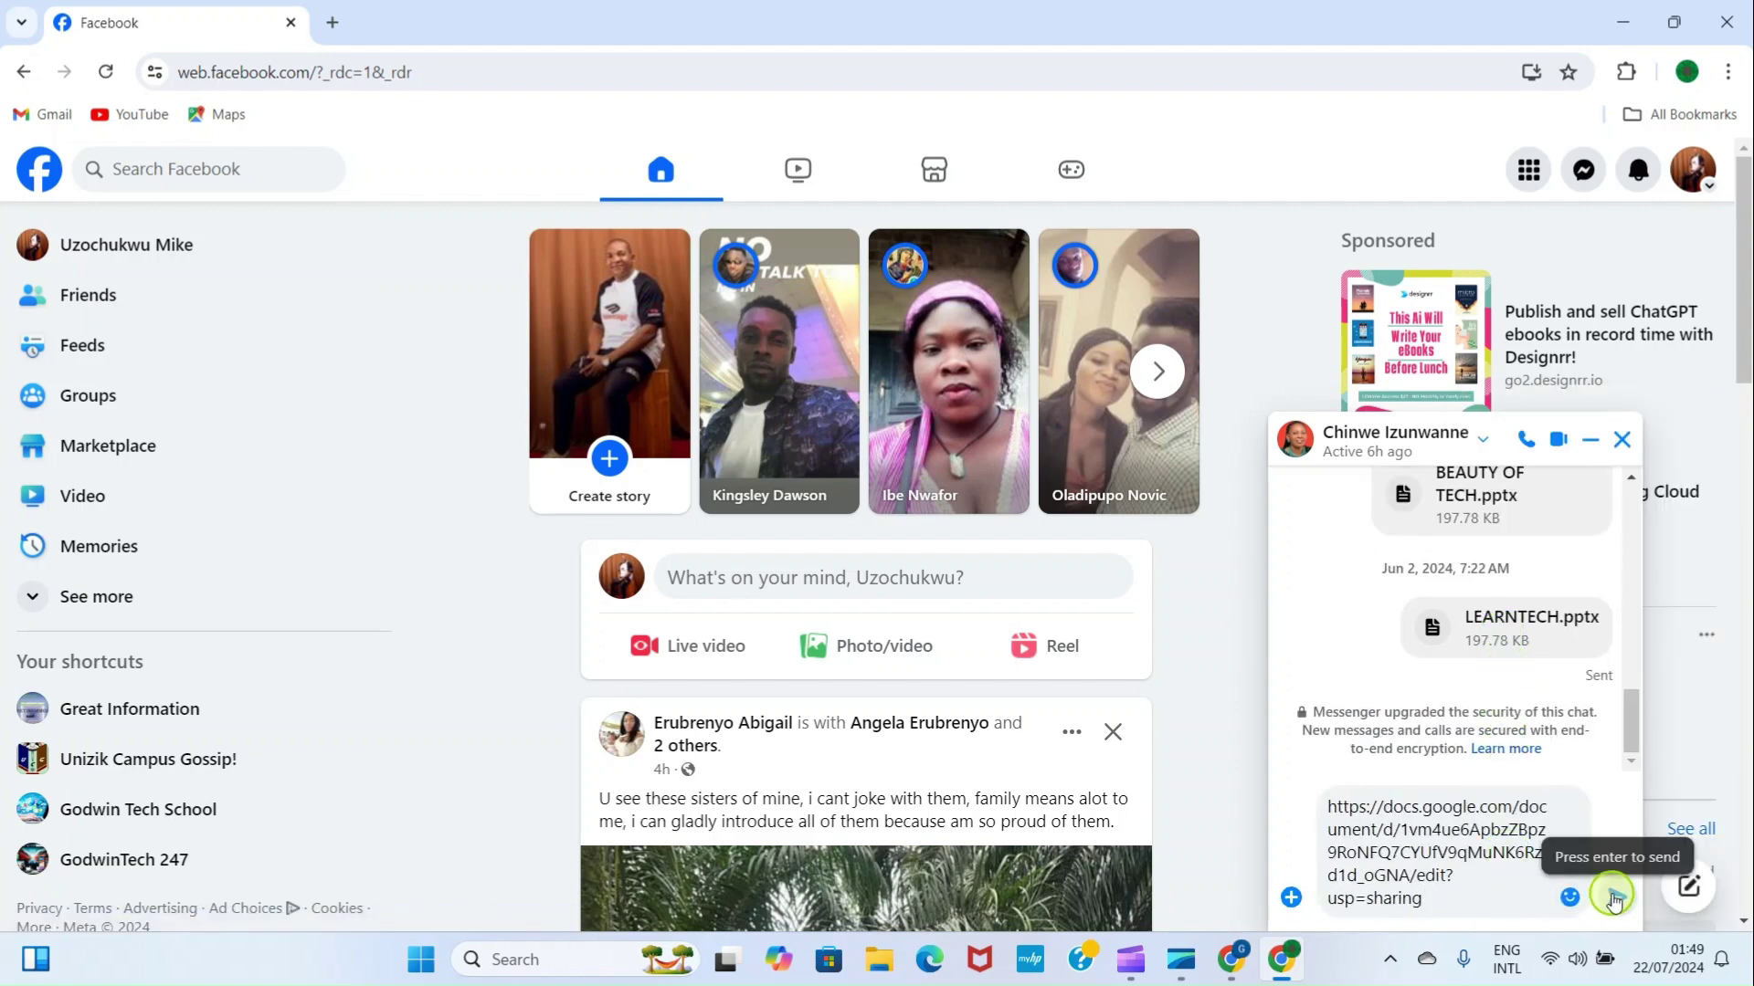
pyautogui.click(1613, 899)
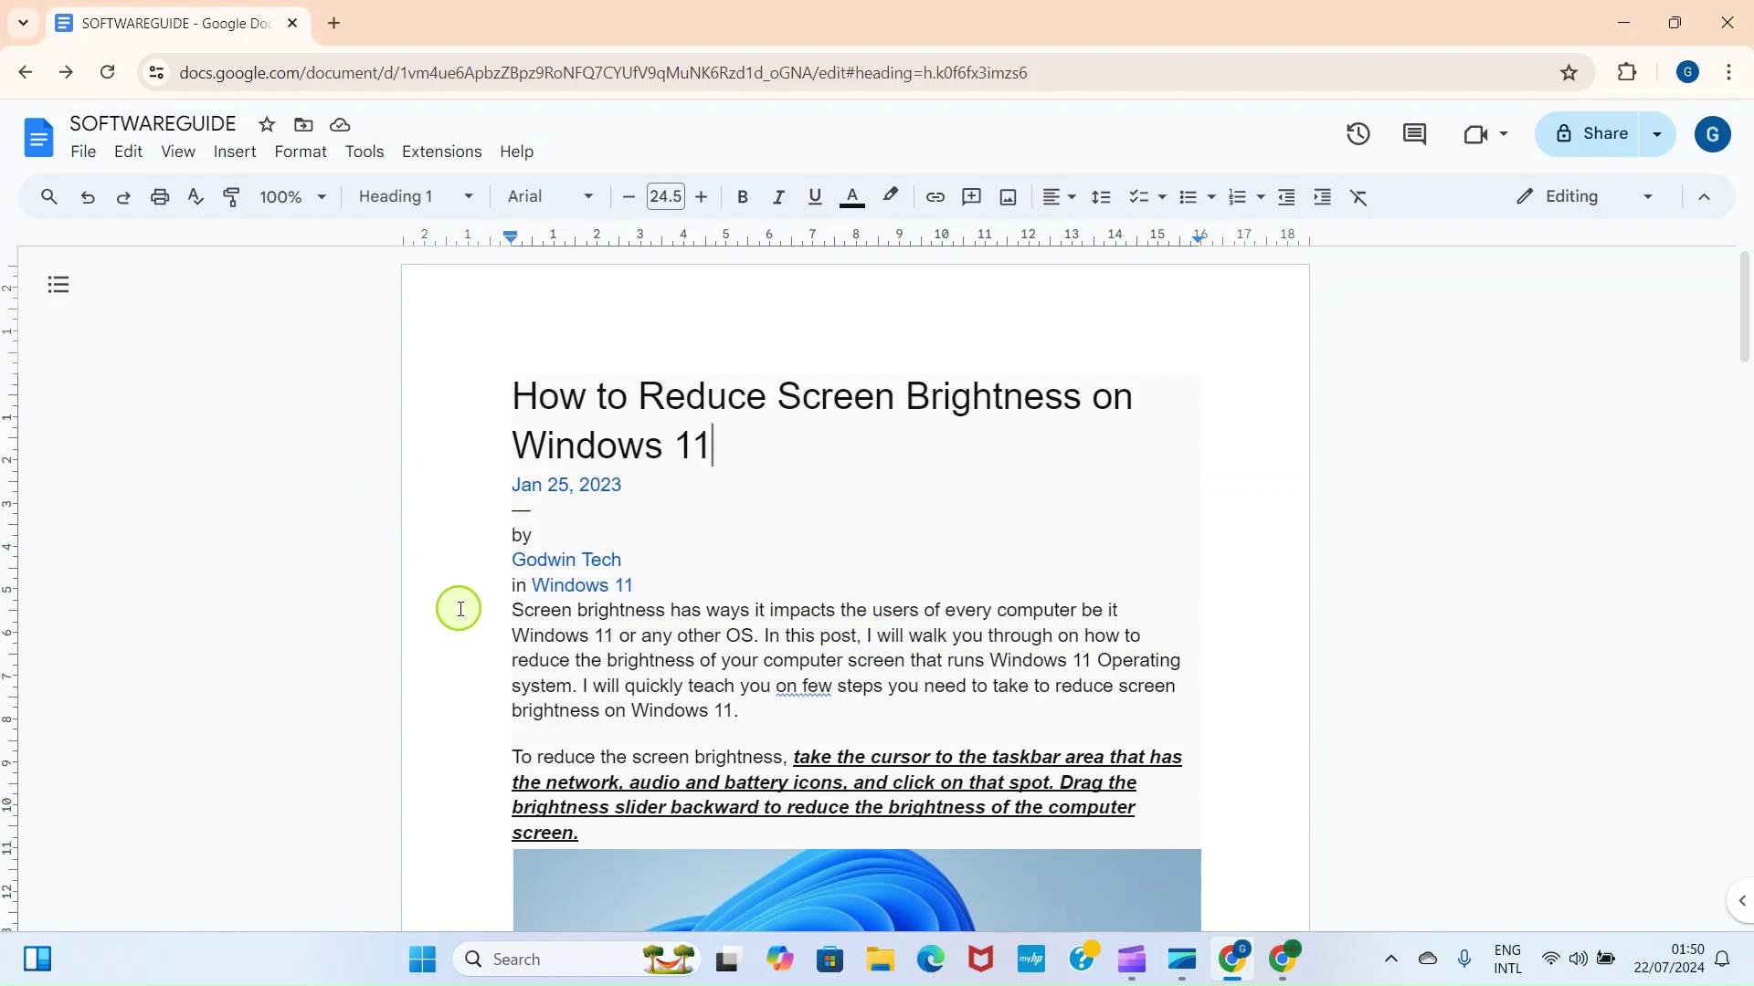
# Download SOFTWAREGUIDE as a Word file, SOFTWAREGUIDE (1).docx, and dismiss the download notice.
pyautogui.click(80, 152)
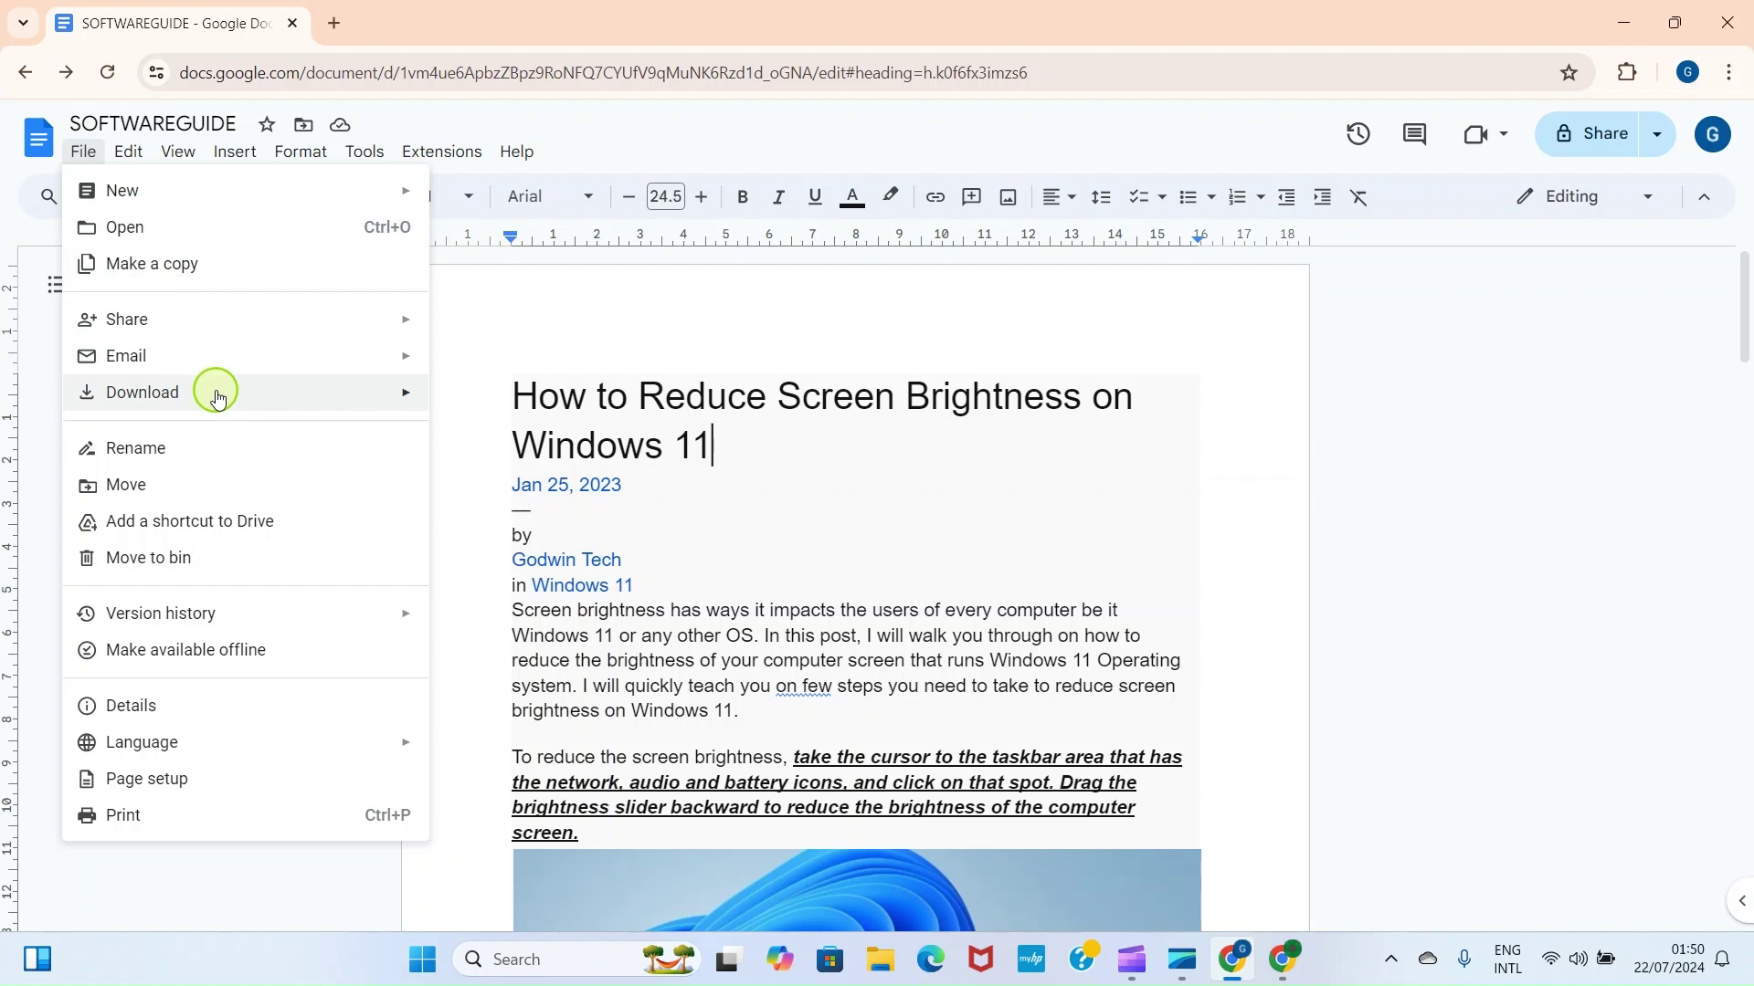
pyautogui.moveTo(143, 392)
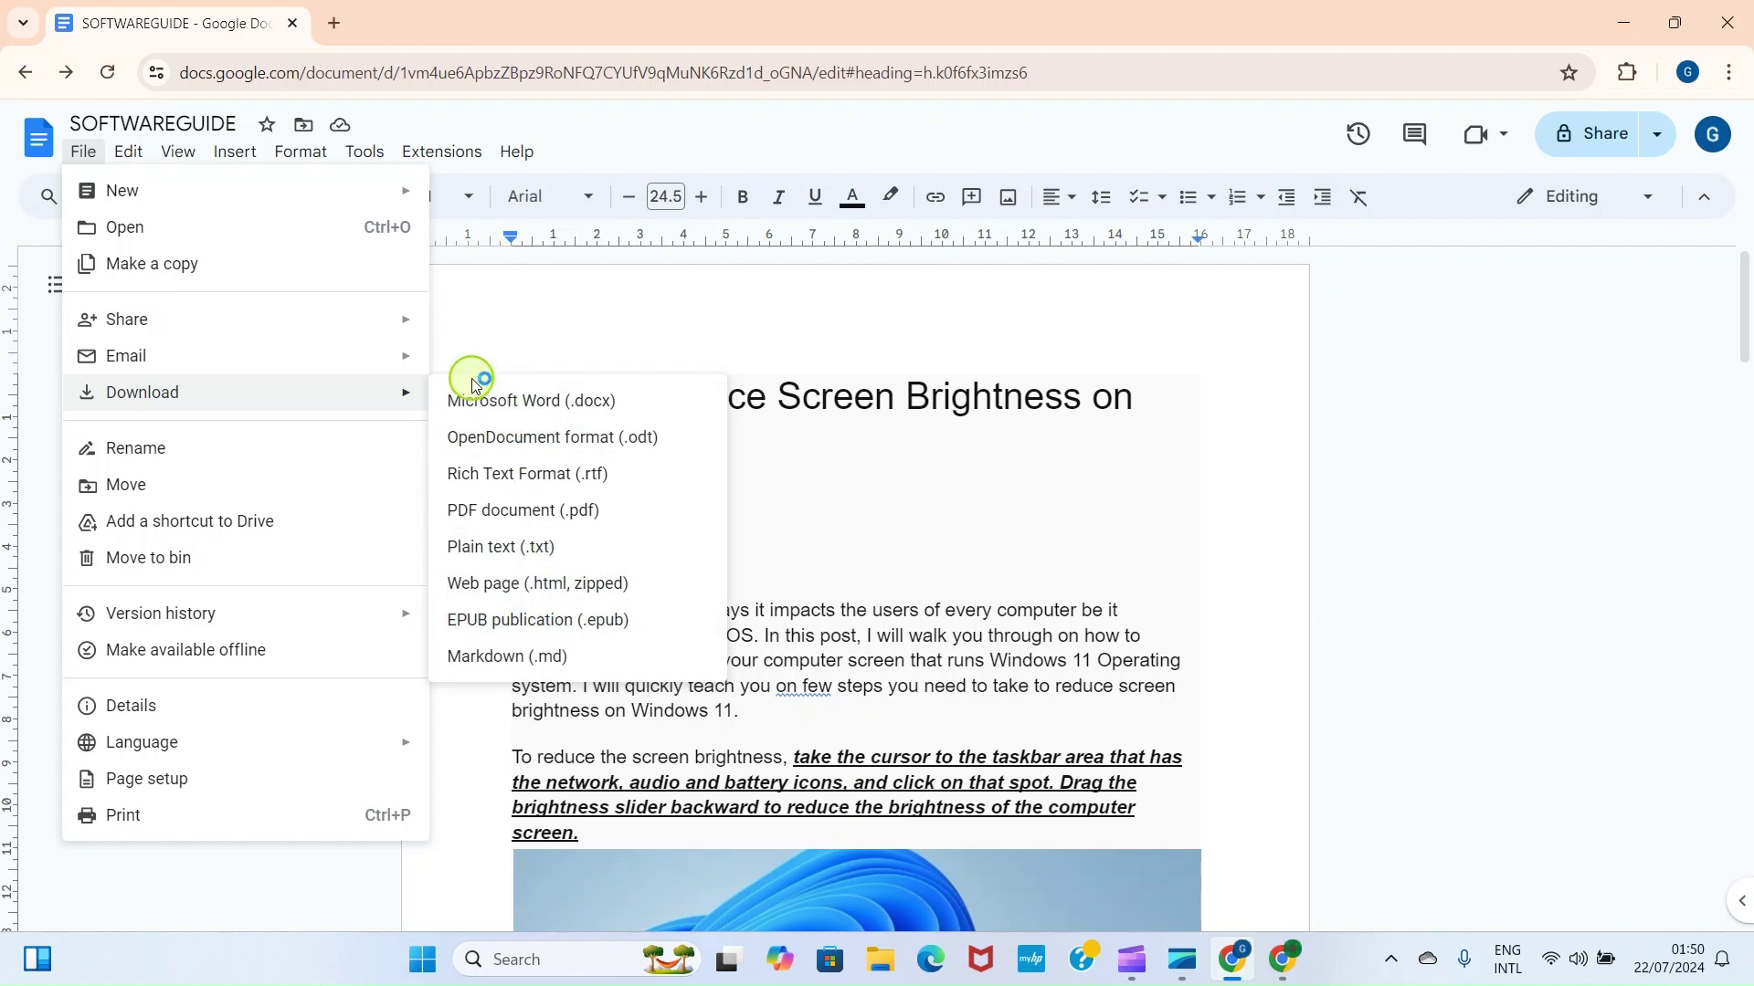
pyautogui.click(537, 406)
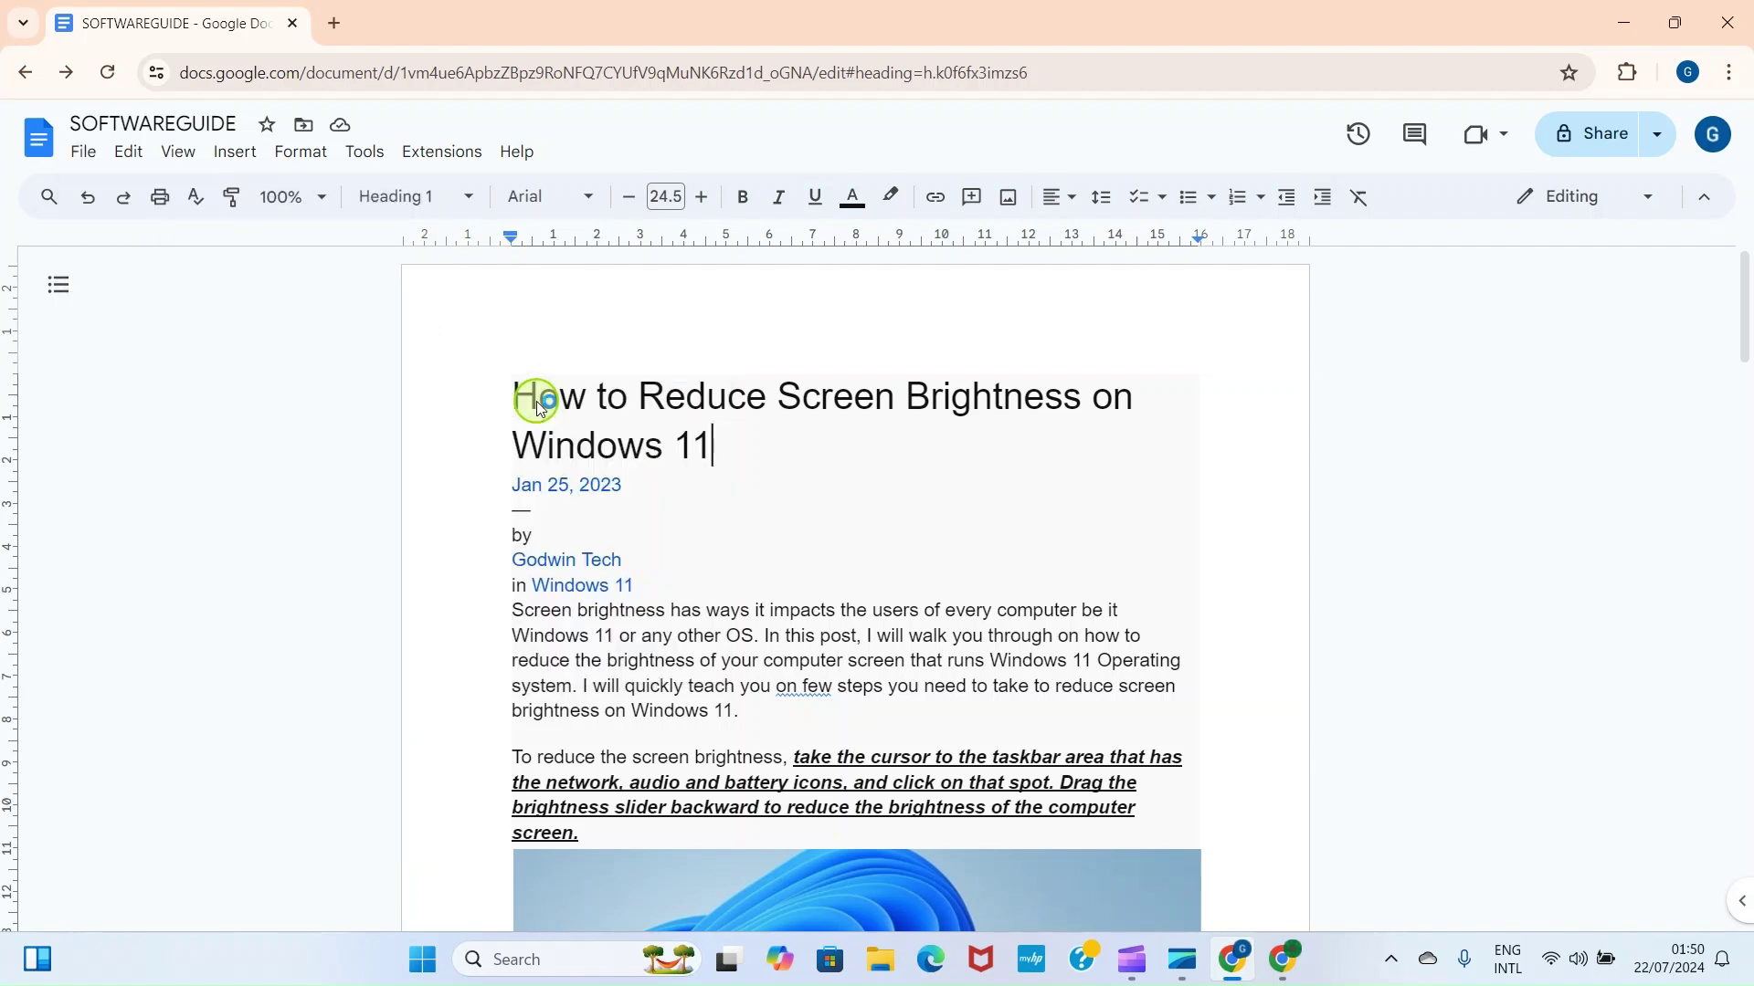
pyautogui.moveTo(1452, 133)
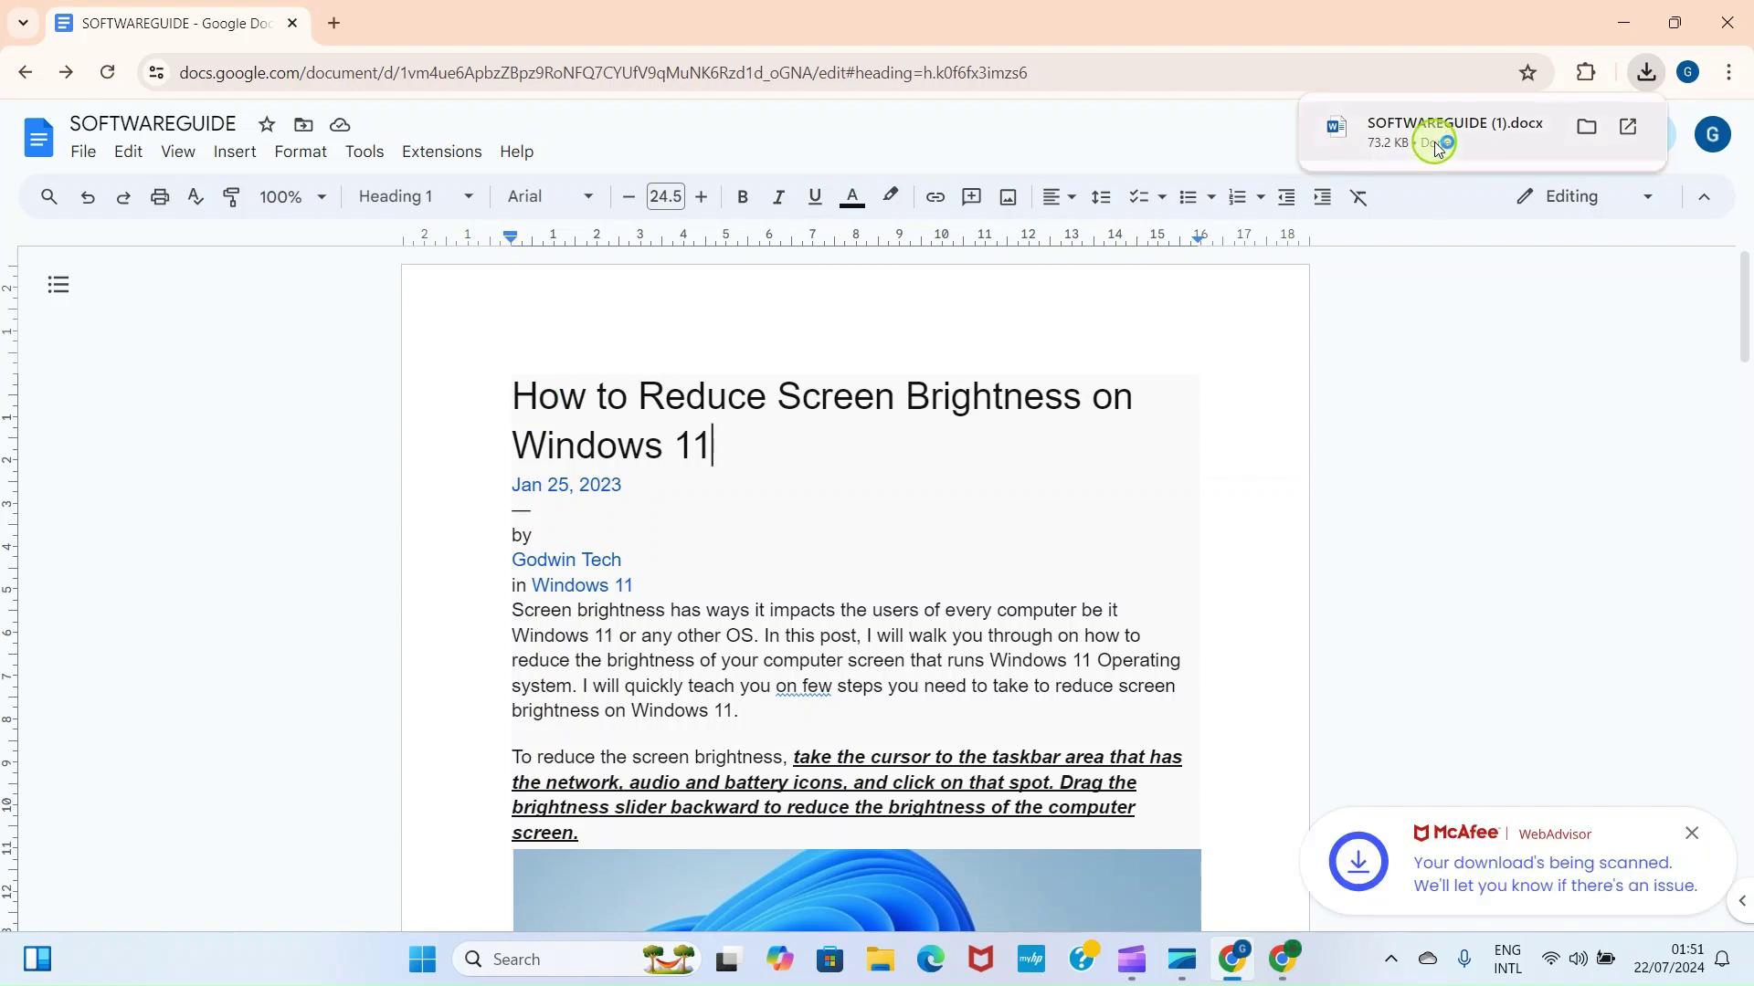
pyautogui.click(1405, 587)
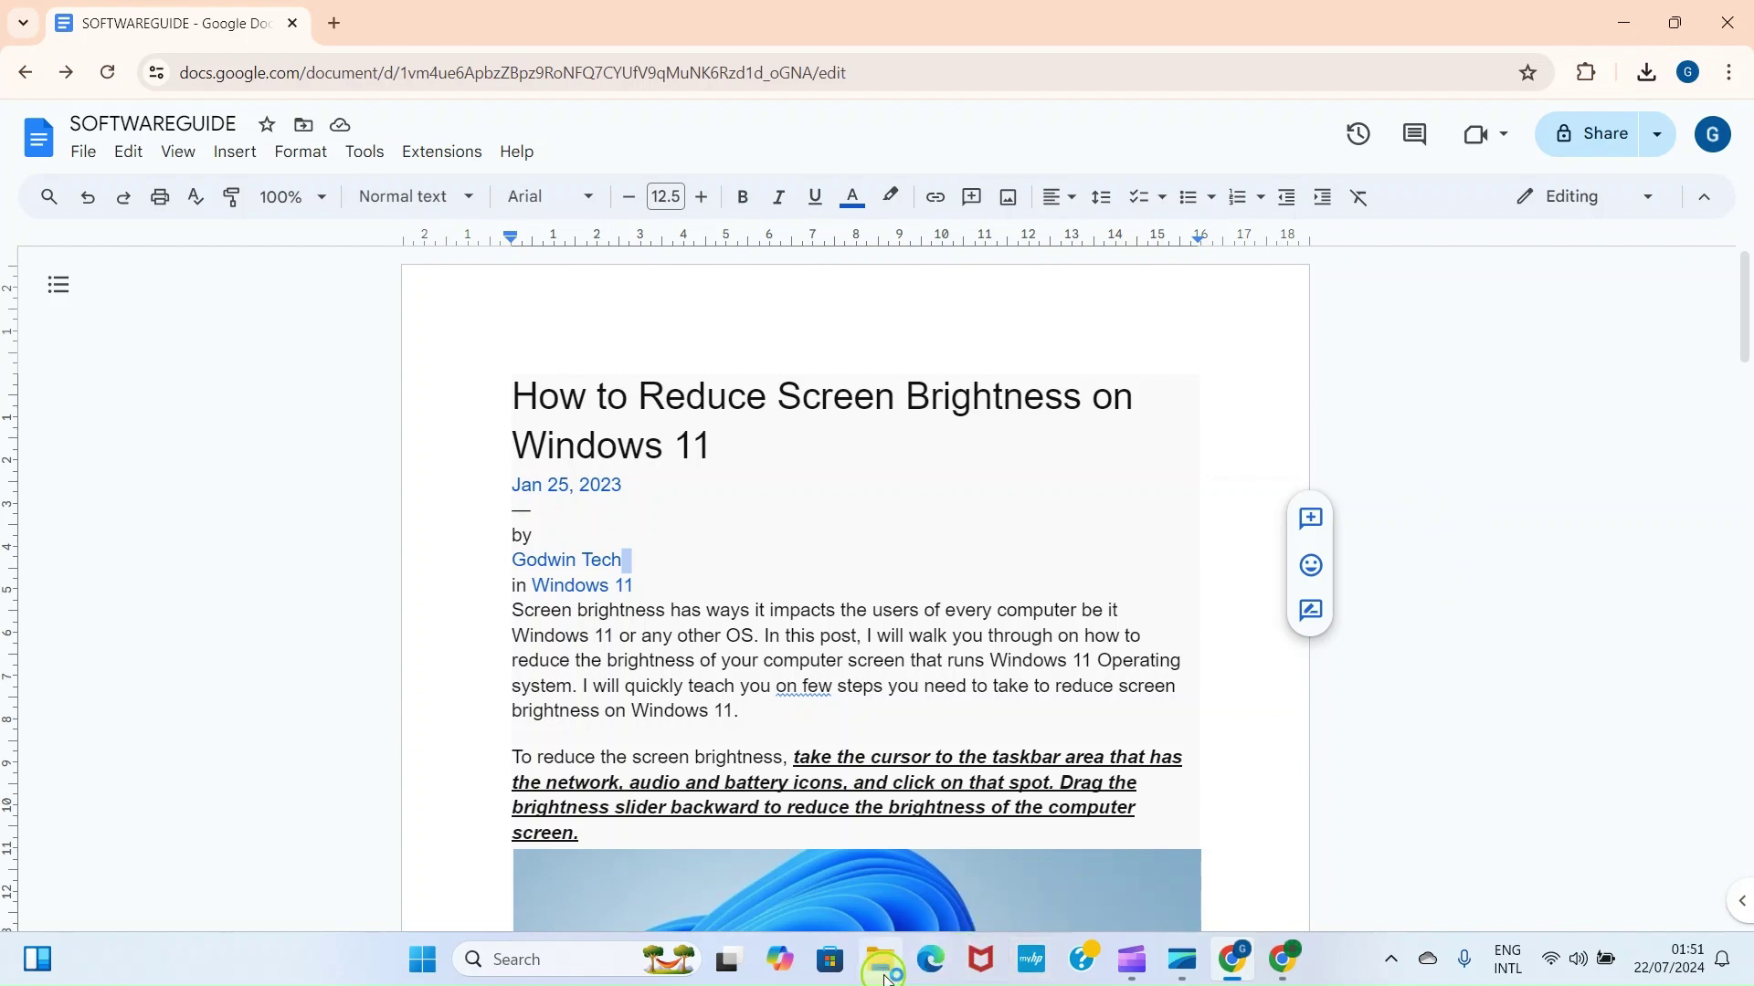
pyautogui.click(1283, 959)
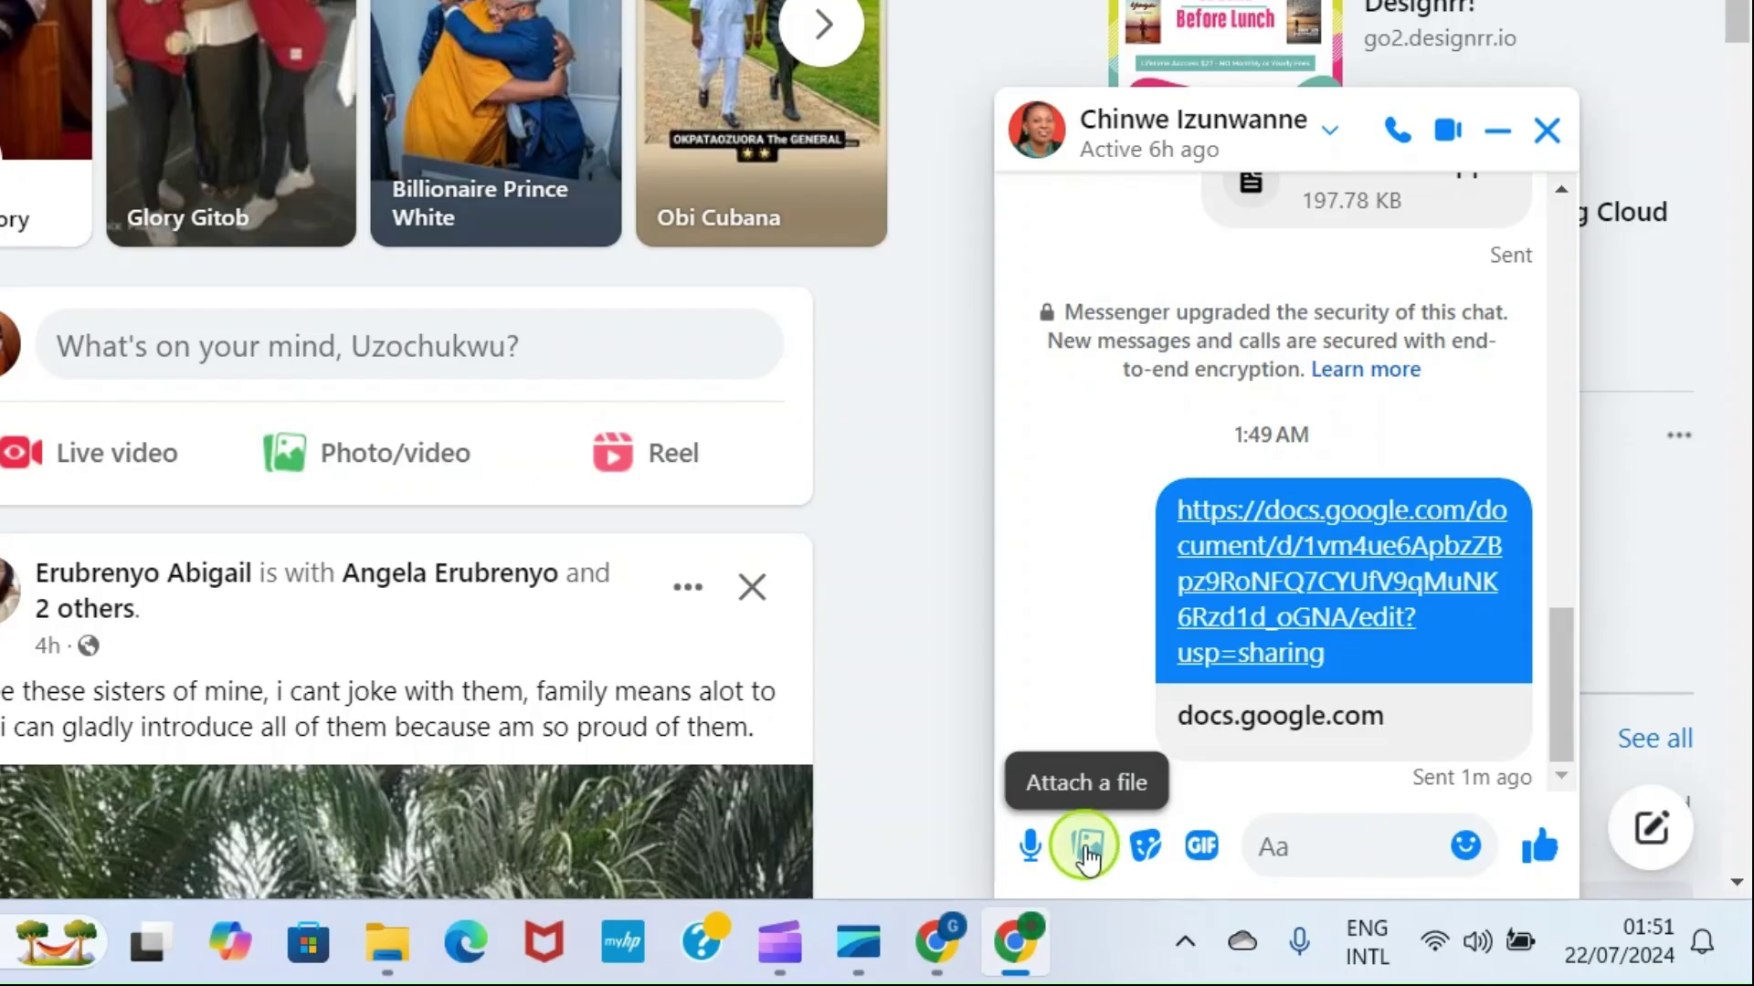
pyautogui.click(1093, 847)
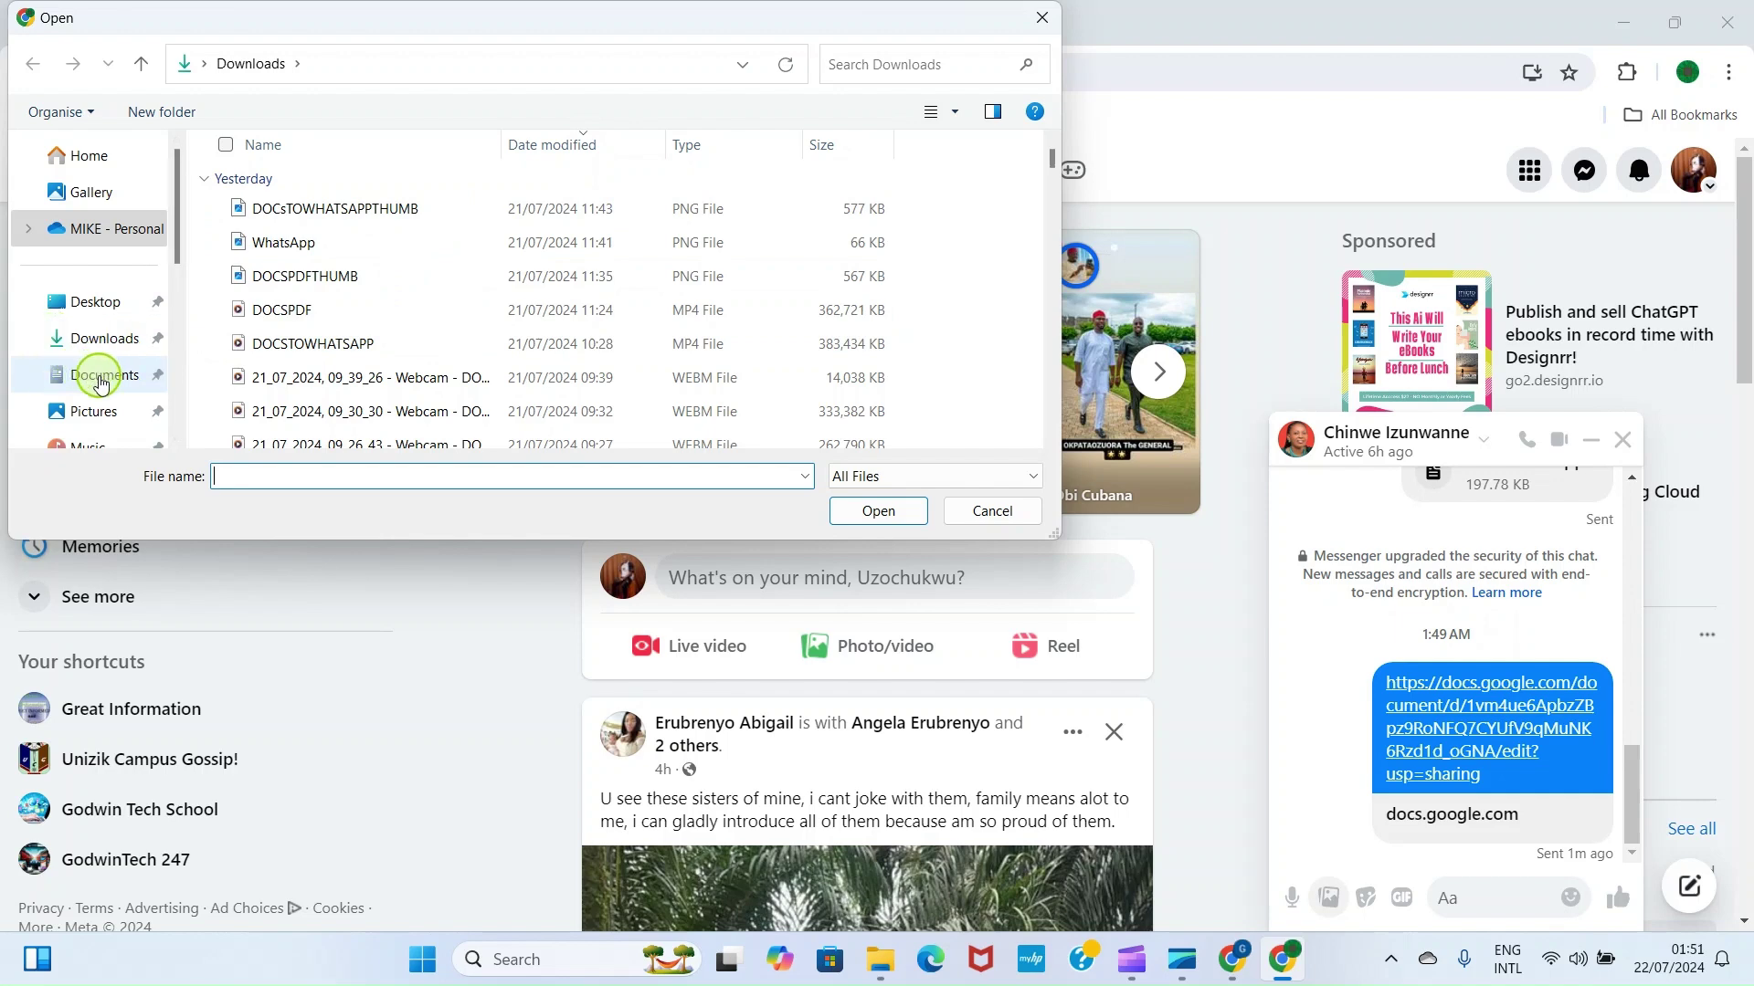
# Attach SOFTWAREGUIDE.docx from the Downloads folder to the chat message.
pyautogui.click(100, 381)
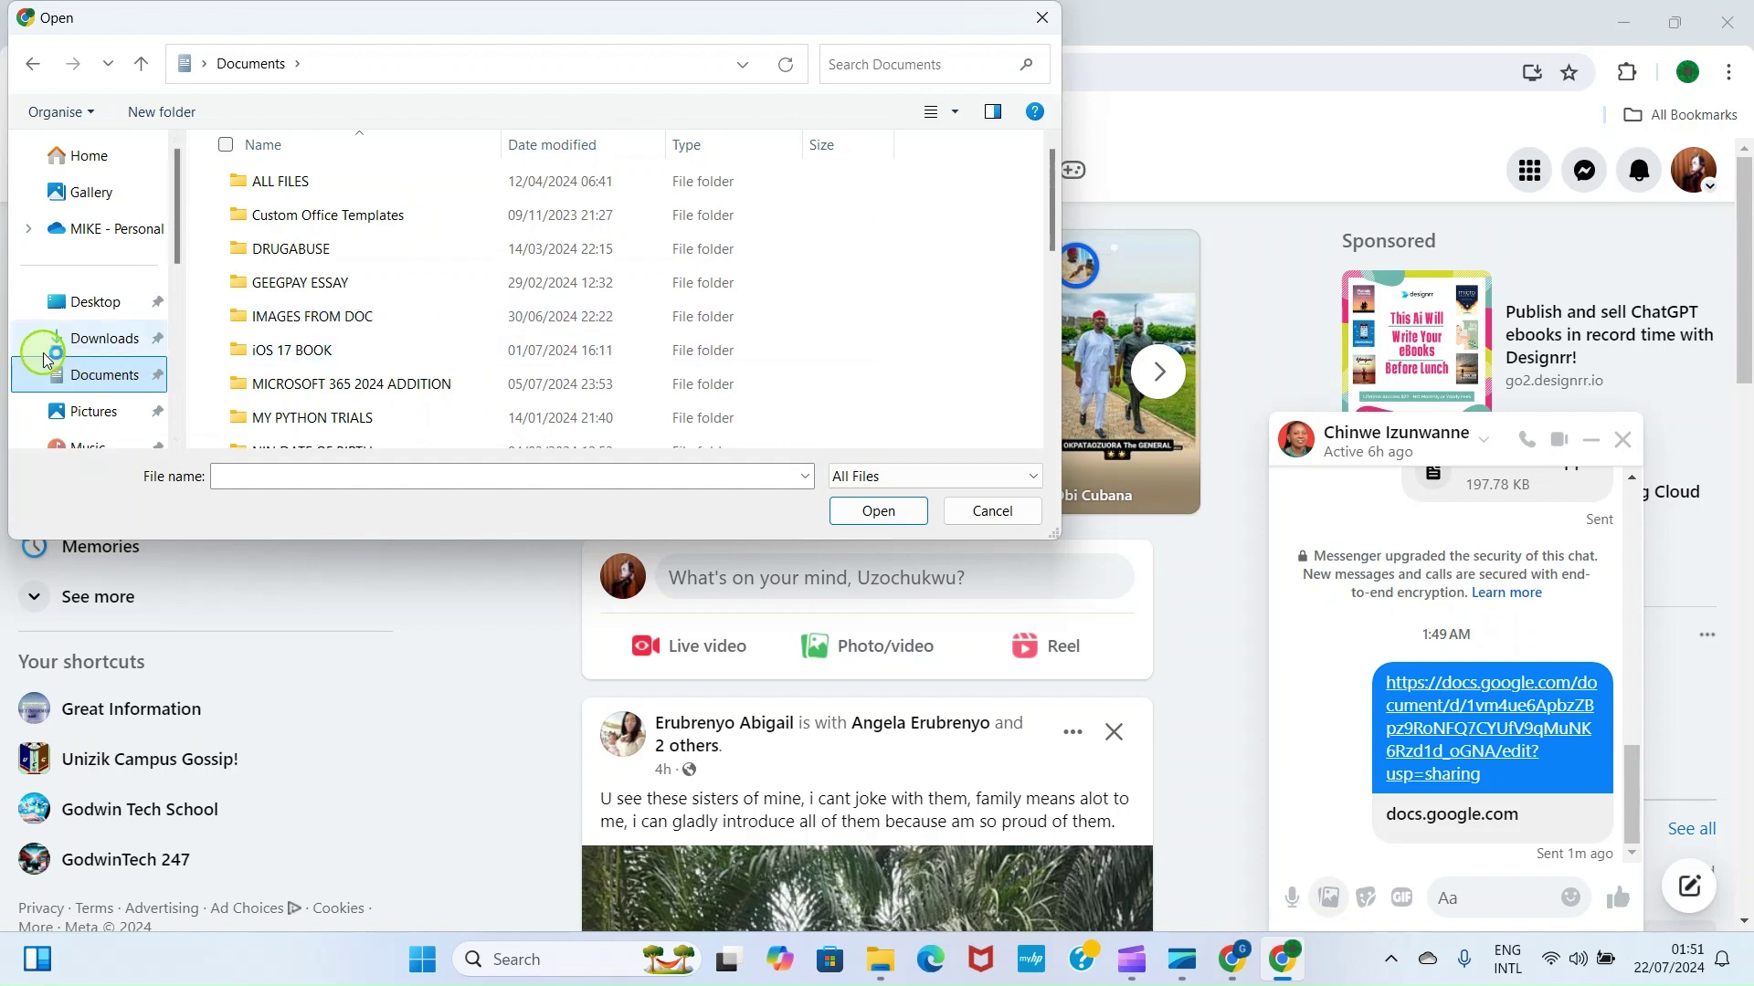
pyautogui.click(100, 344)
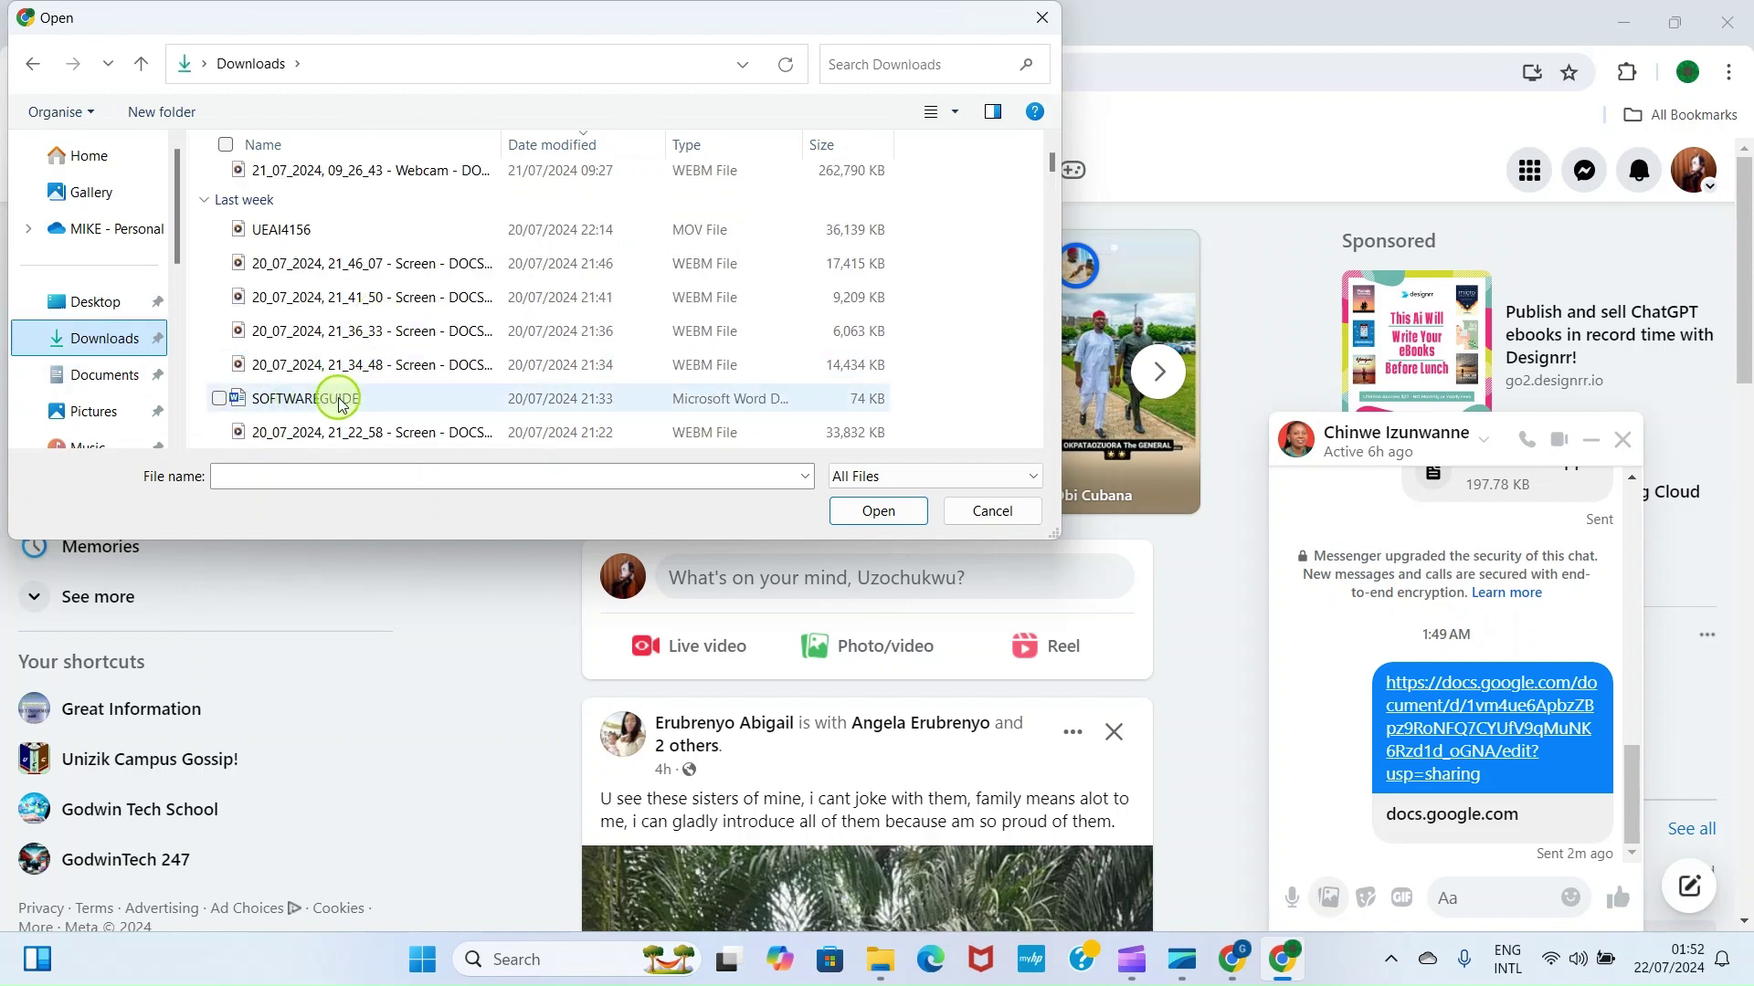
pyautogui.click(239, 400)
pyautogui.click(882, 514)
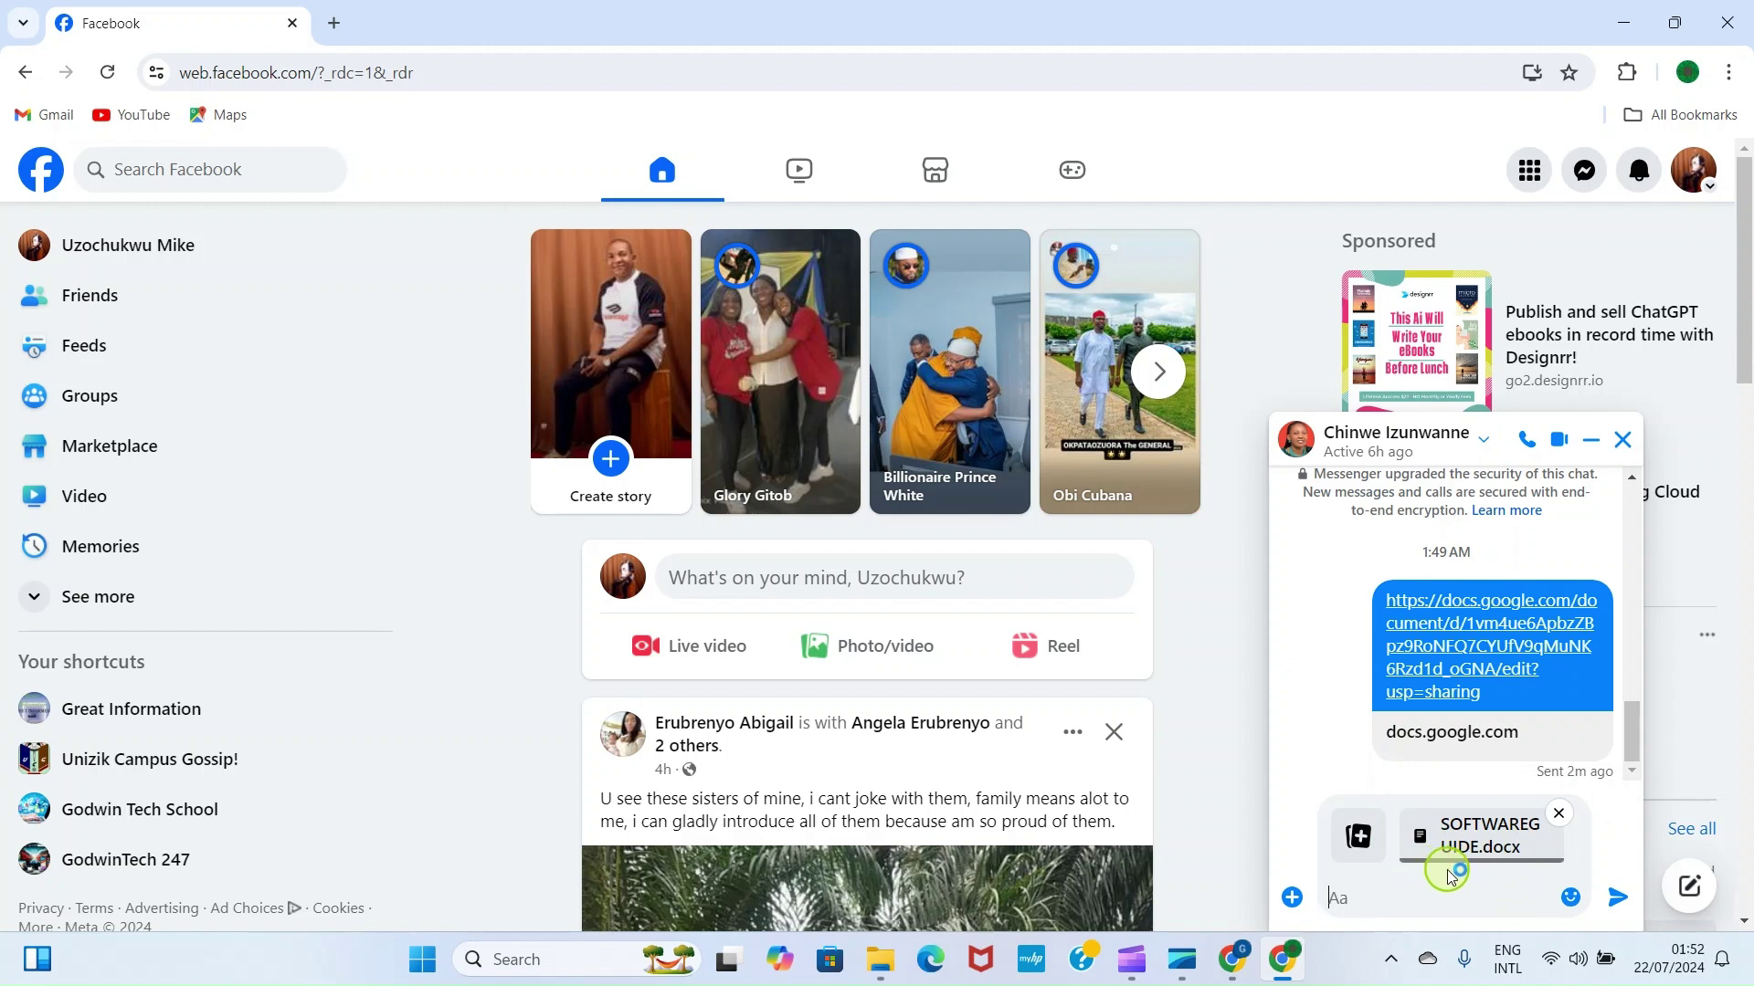
pyautogui.scroll(-3, 1450, 877)
pyautogui.scroll(-2, 1450, 877)
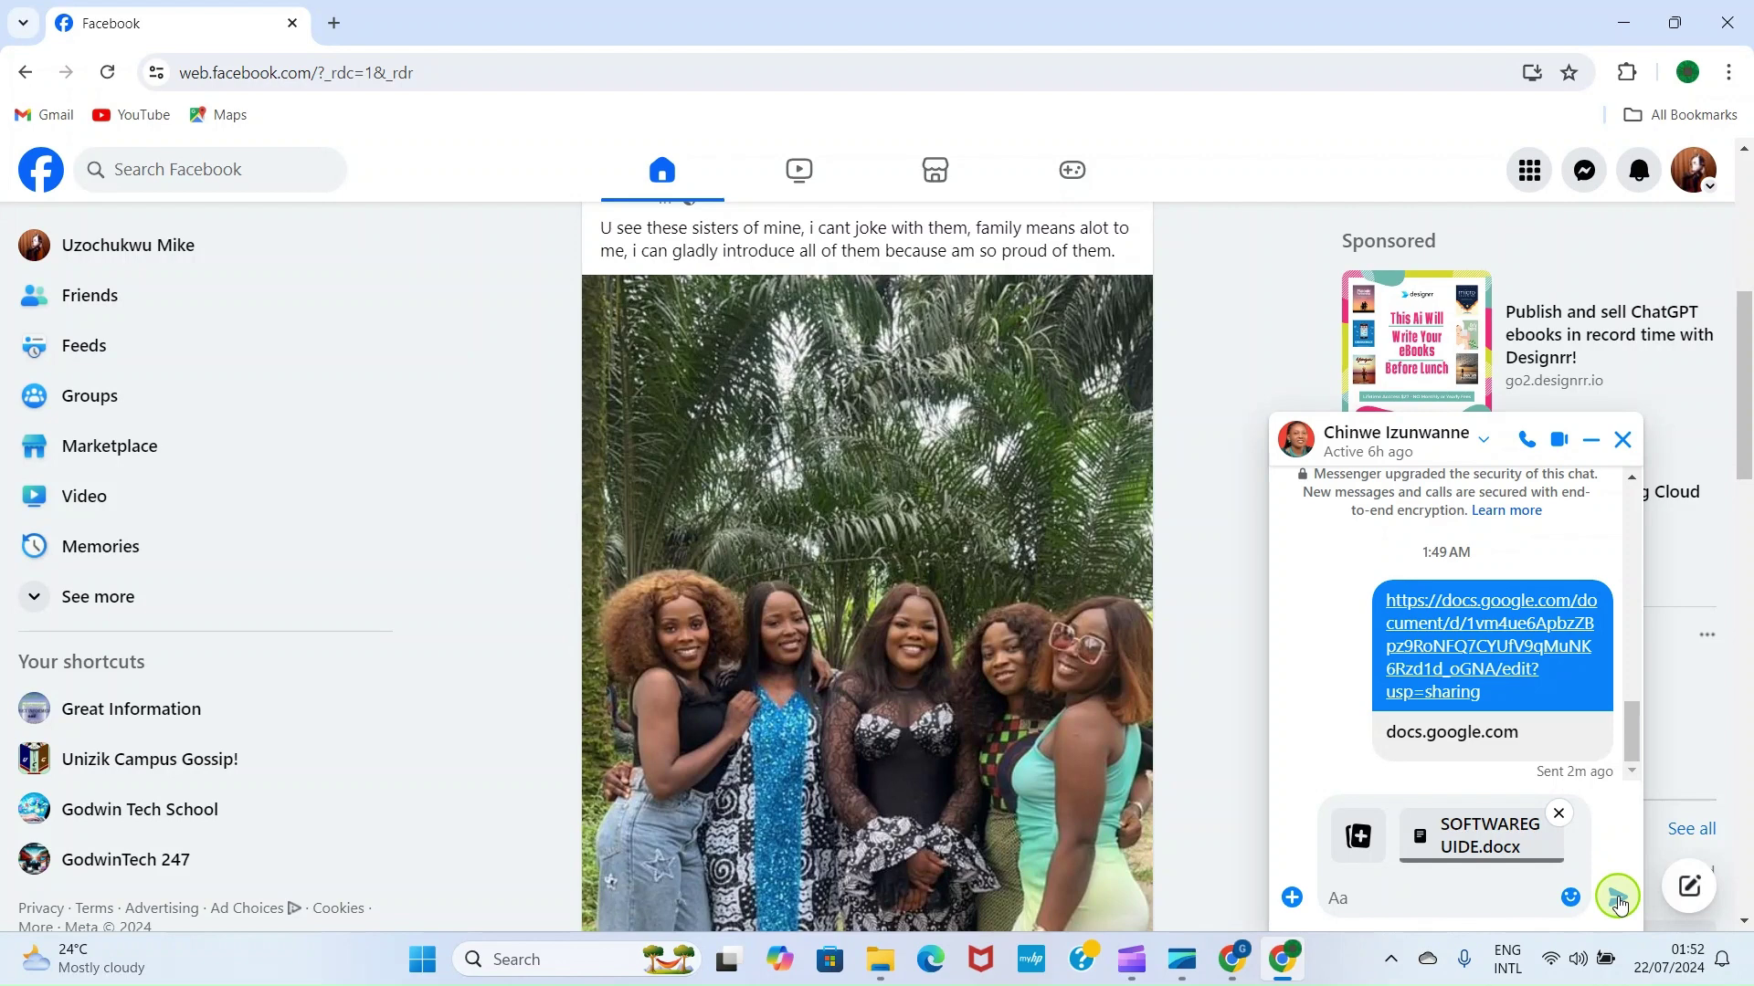
pyautogui.click(1618, 901)
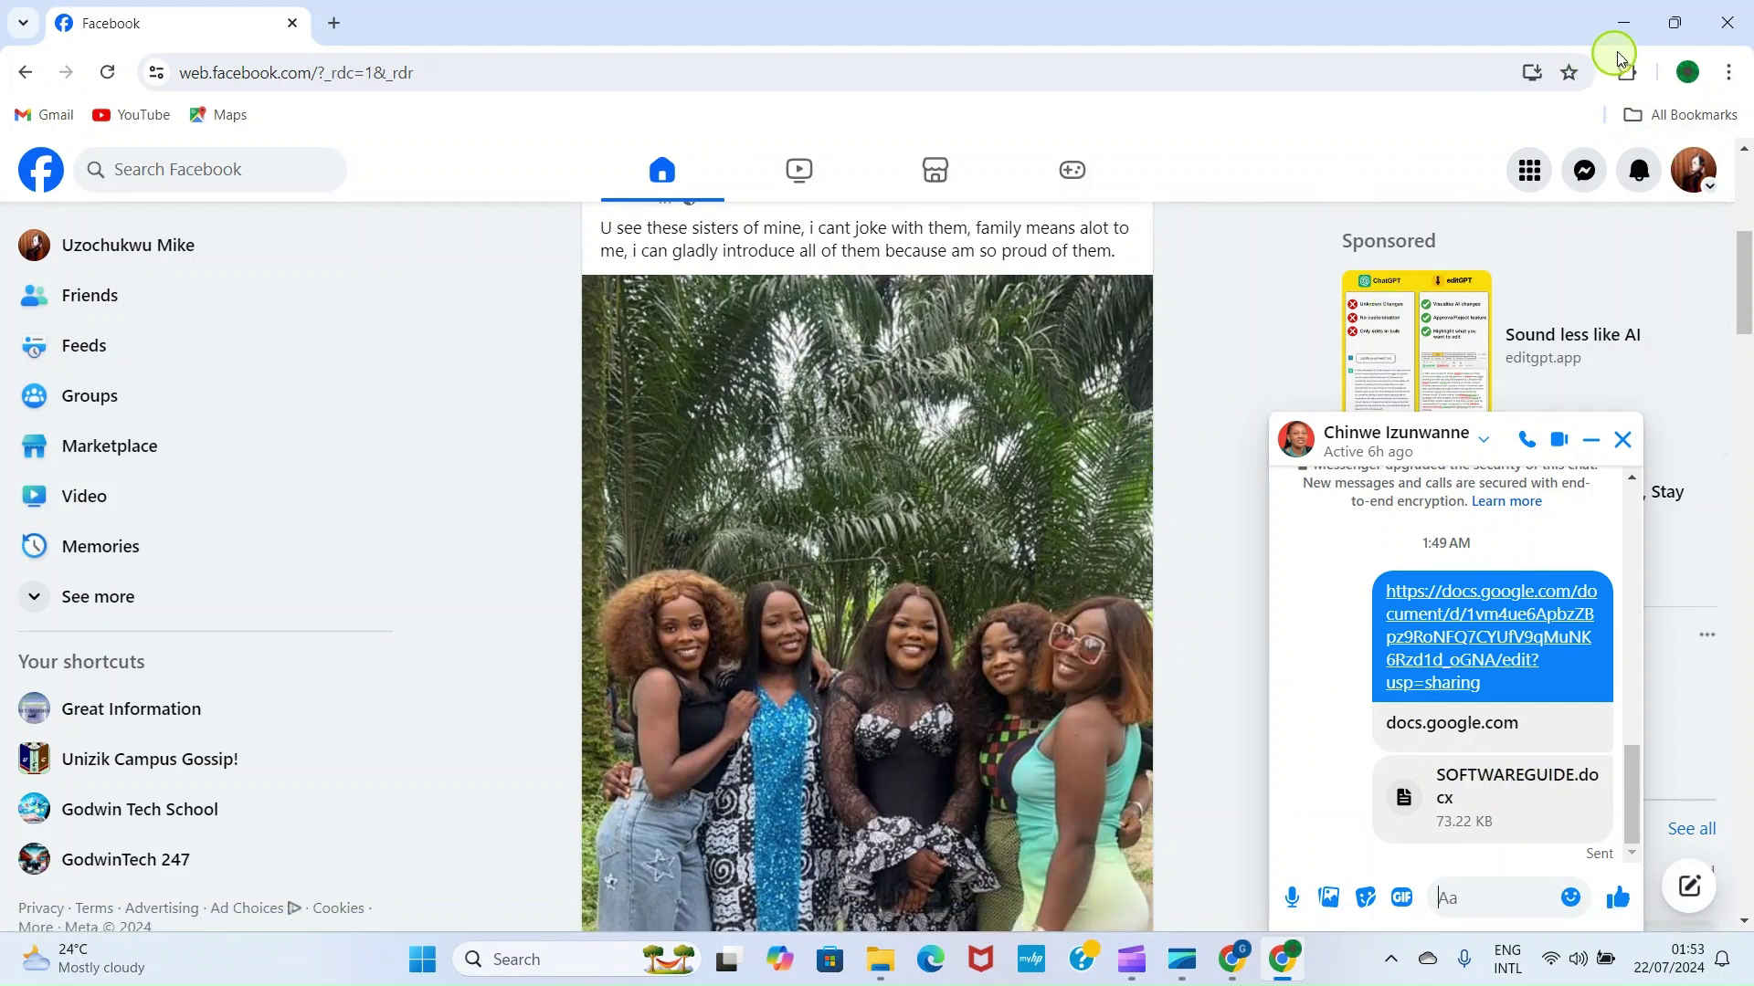
# Minimize Chrome so the File Explorer Downloads window is showing.
pyautogui.click(1623, 21)
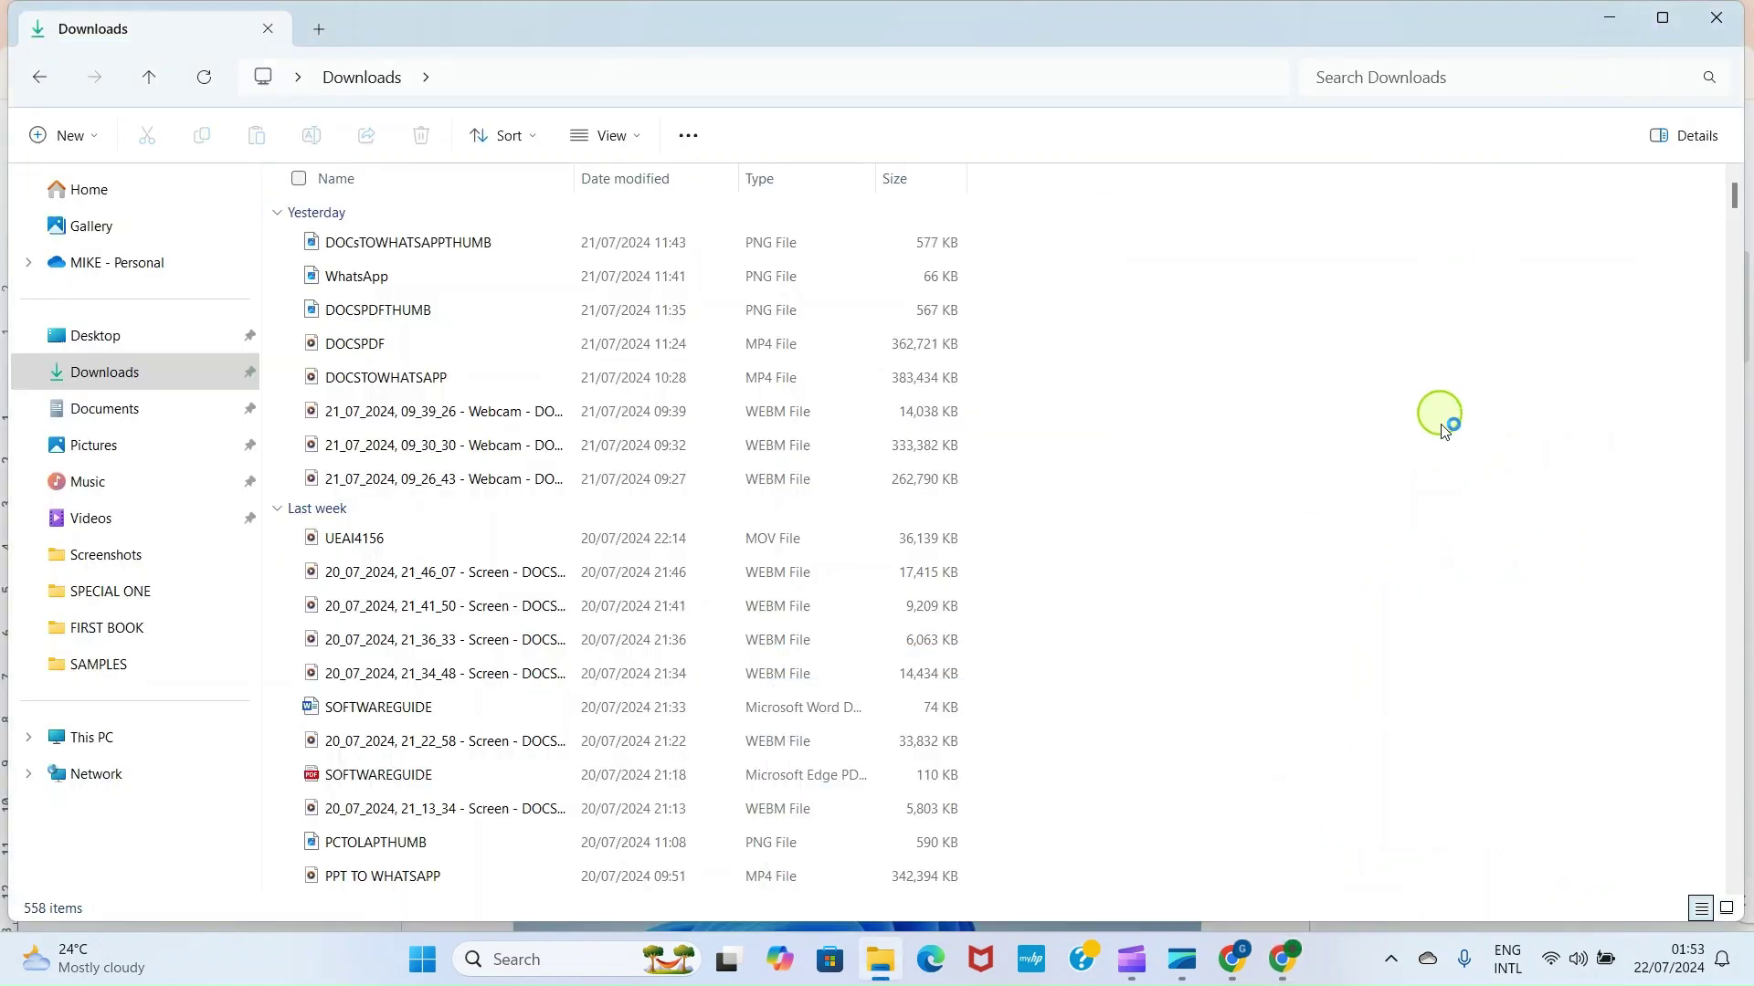